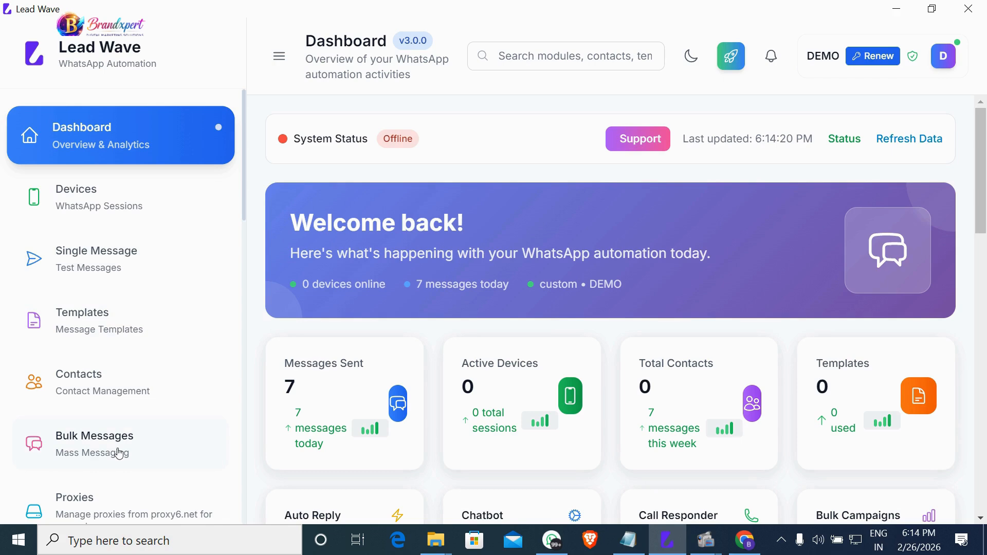
# Scroll through the Lead Wave sidebar to find the Devices entry.
pyautogui.scroll(-10, 125, 452)
pyautogui.scroll(-5, 127, 451)
pyautogui.scroll(-1, 185, 481)
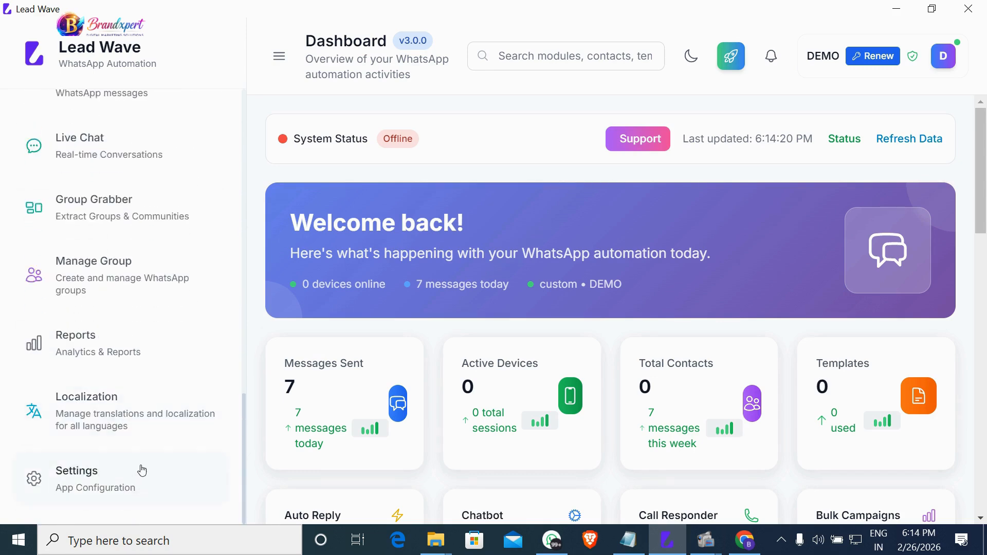
pyautogui.scroll(15, 140, 469)
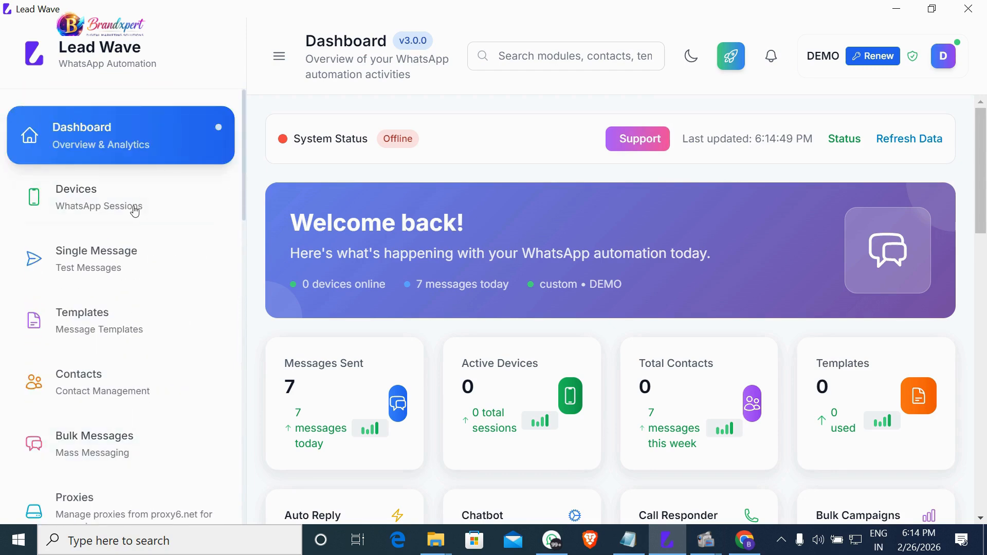
# On the Devices page, add a WhatsApp device named 'Device 1' and generate its QR code.
pyautogui.click(135, 212)
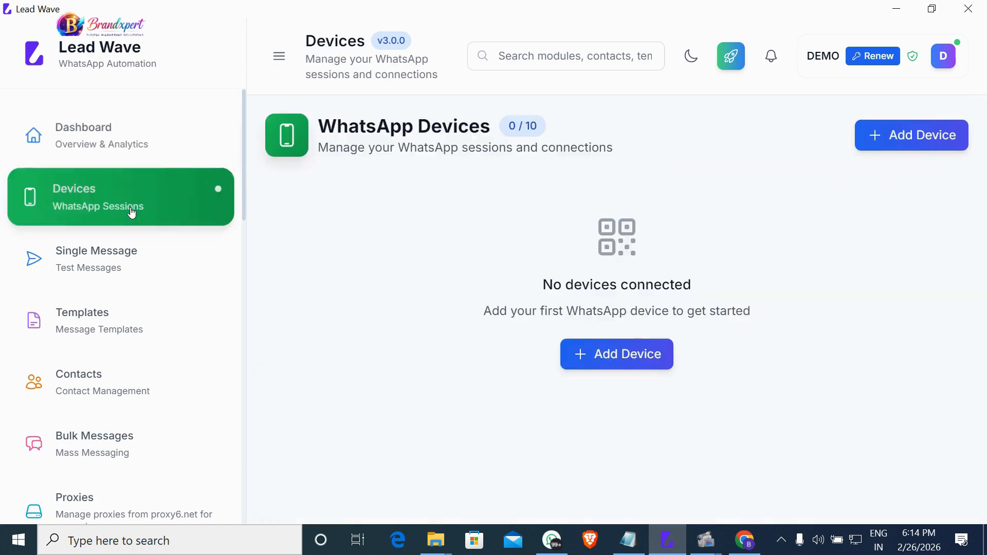
pyautogui.click(641, 358)
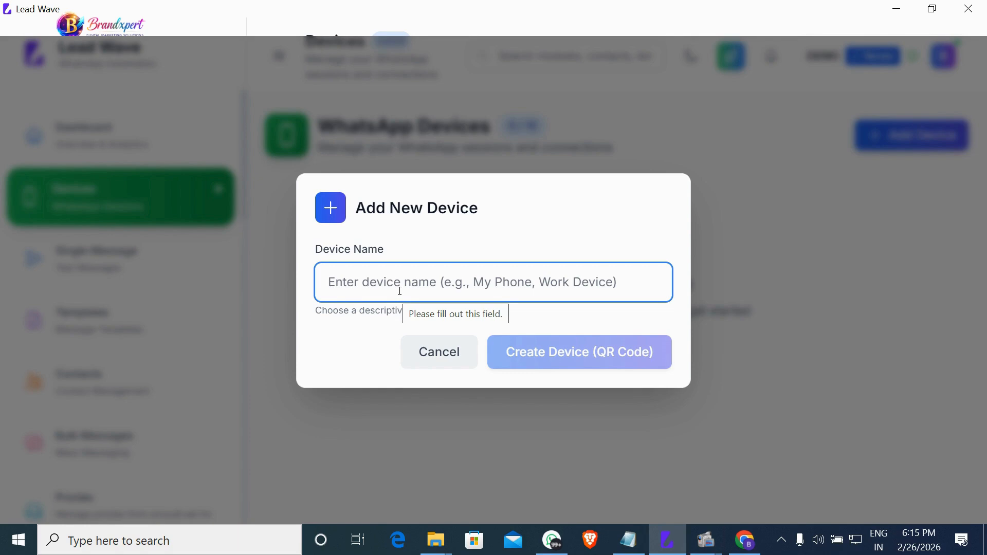
pyautogui.write('de')
pyautogui.press('BackSpace')
pyautogui.press('BackSpace')
pyautogui.write('Devci')
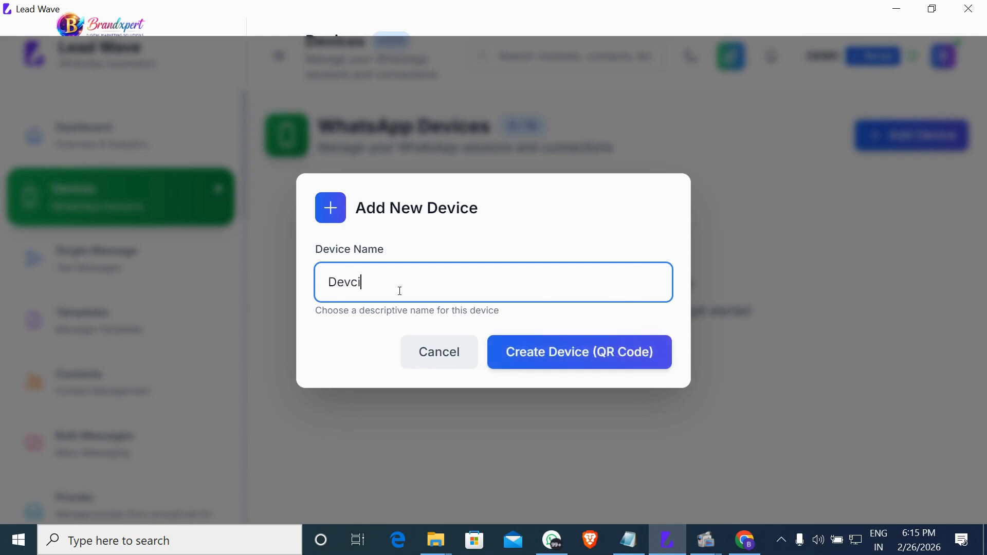
pyautogui.press('BackSpace')
pyautogui.write('ice')
pyautogui.press('BackSpace')
pyautogui.write('e 1')
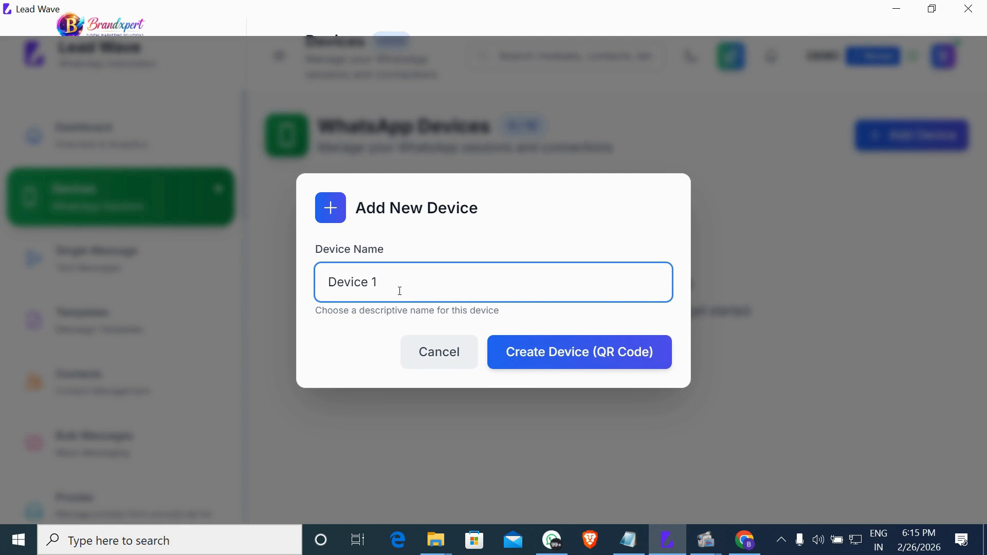
pyautogui.click(587, 356)
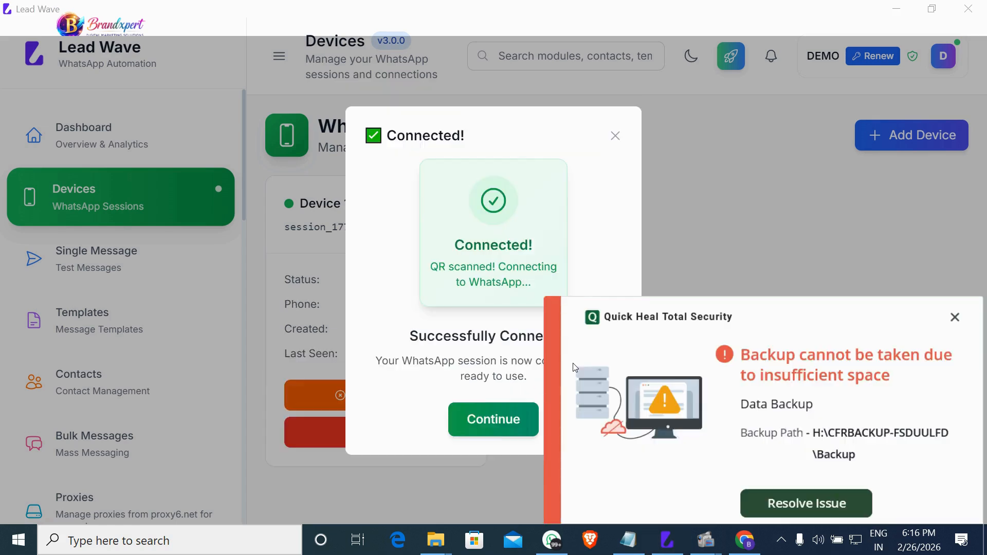
# Dismiss the antivirus alert and the connection-success message, then go to Contacts.
pyautogui.click(954, 317)
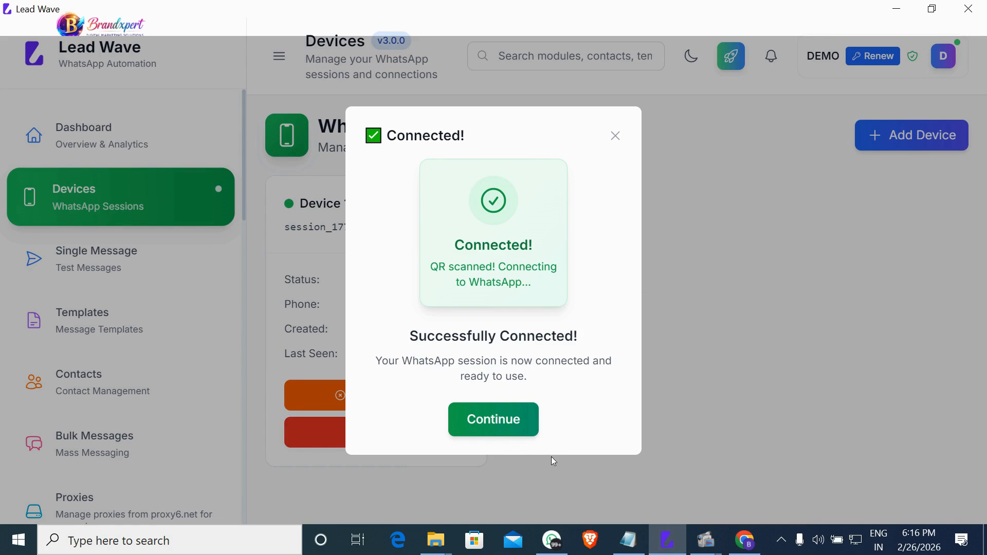
pyautogui.click(519, 426)
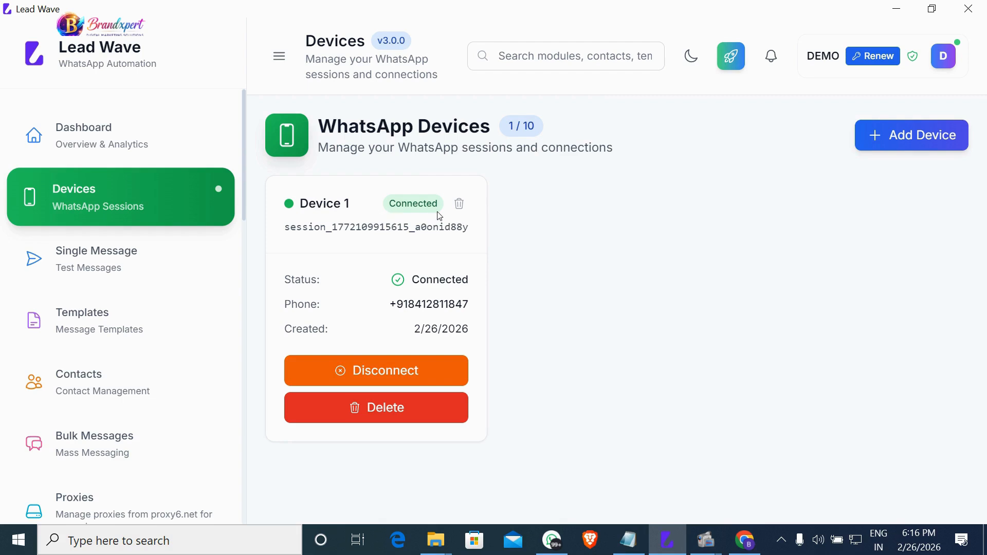
pyautogui.click(164, 399)
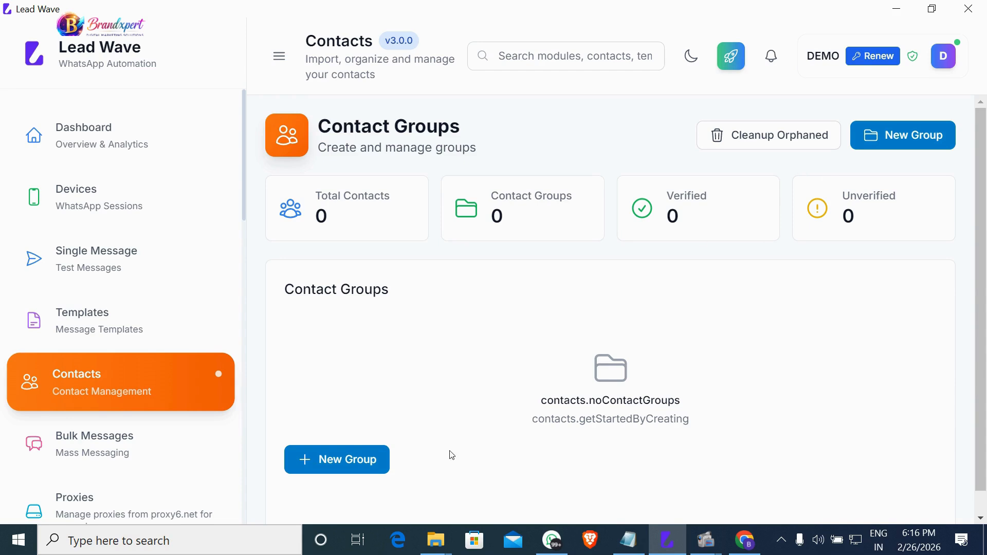
# Add a new contact group named 'WP marketing G1' and open its empty contacts page.
pyautogui.click(367, 473)
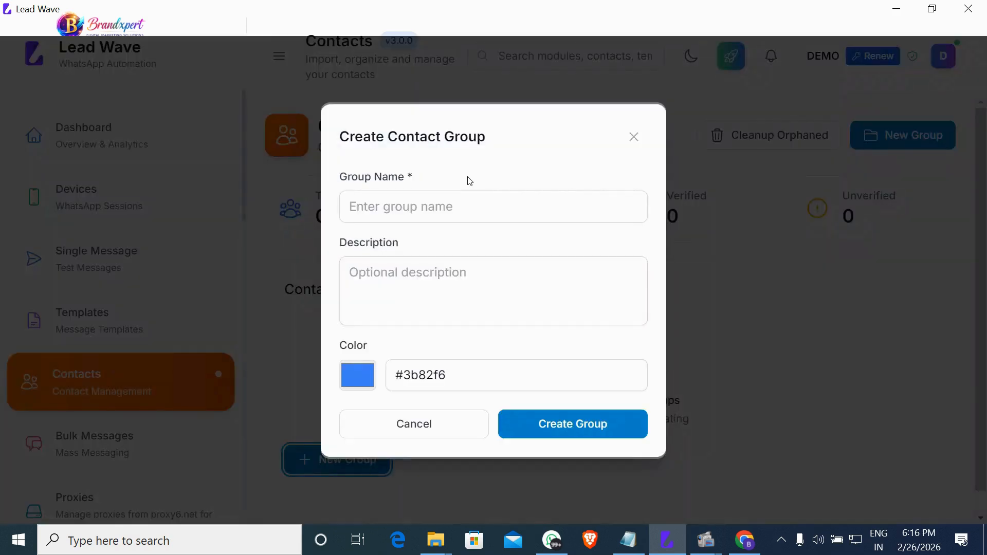
pyautogui.click(464, 220)
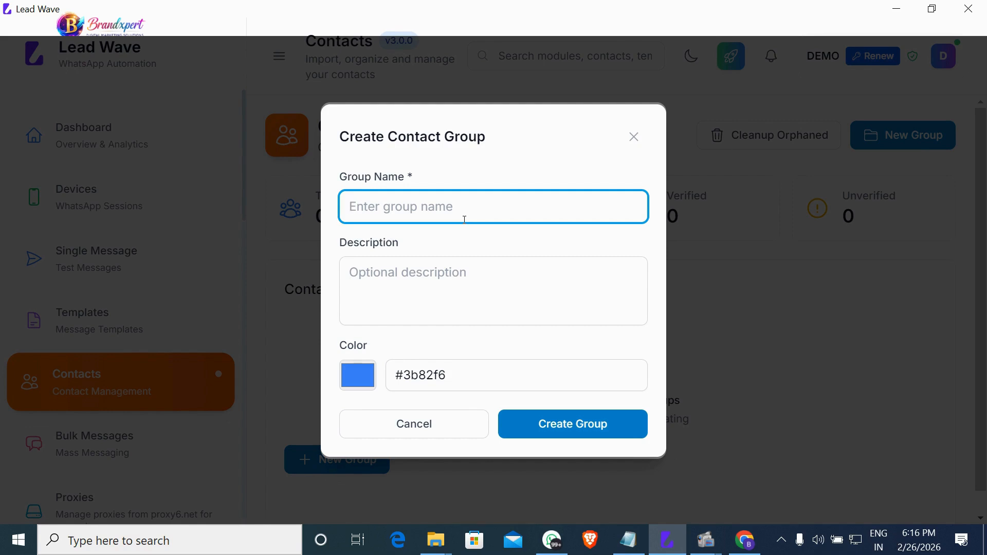
pyautogui.write('W')
pyautogui.press('BackSpace')
pyautogui.write('WP')
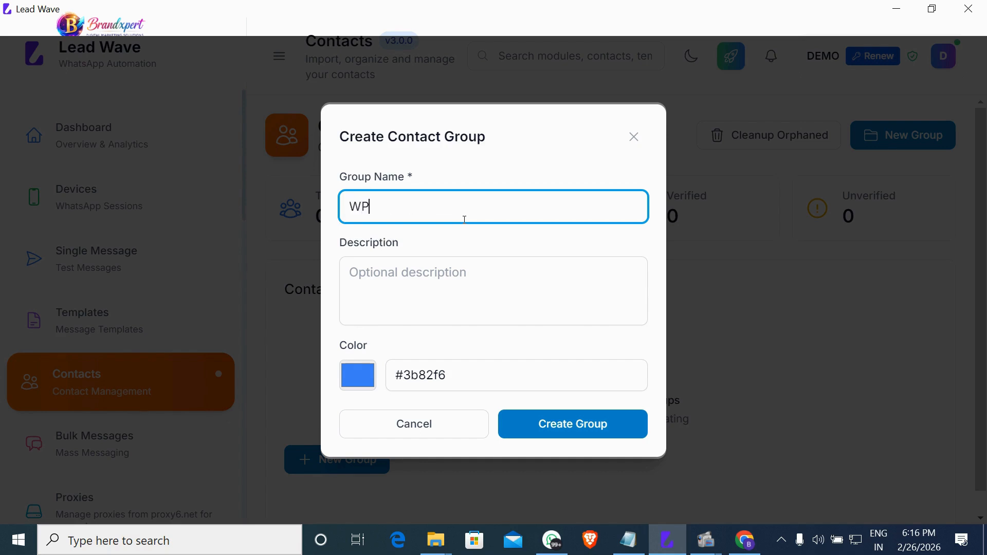
pyautogui.press('BackSpace')
pyautogui.write('P marketing G1')
pyautogui.click(610, 432)
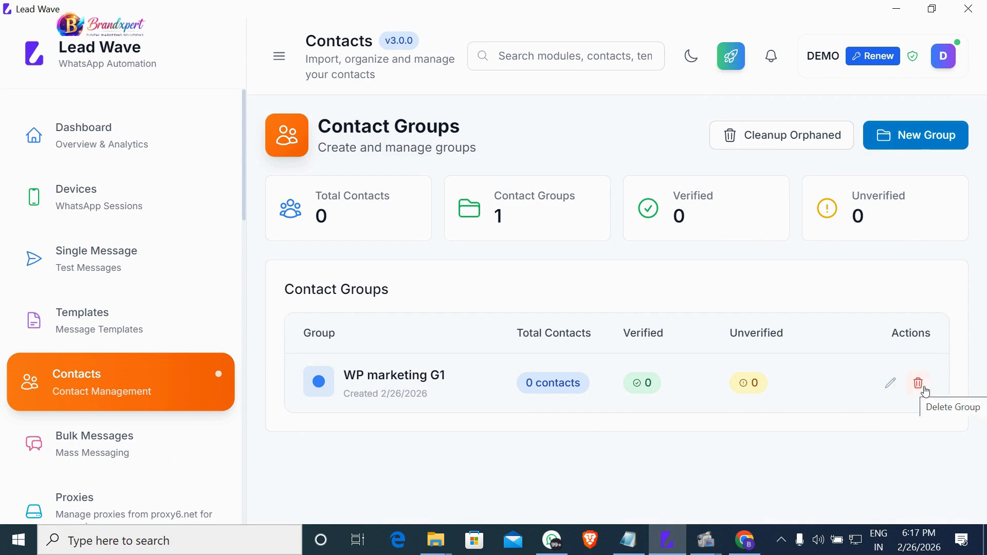
pyautogui.click(426, 393)
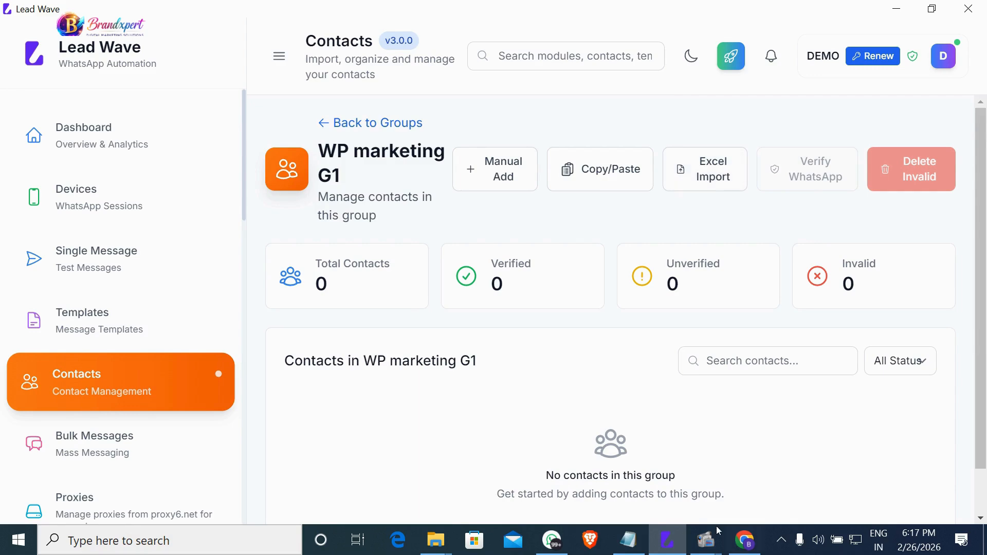
# Bring up whapsaa.txt in Notepad and select its list of phone numbers.
pyautogui.click(628, 539)
pyautogui.moveTo(780, 360); pyautogui.dragTo(661, 90)
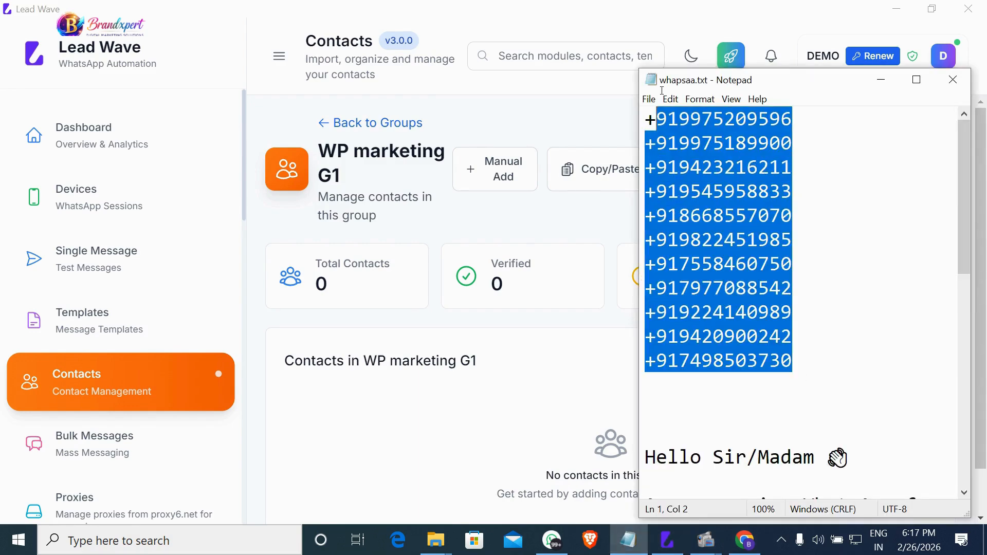
pyautogui.click(670, 129)
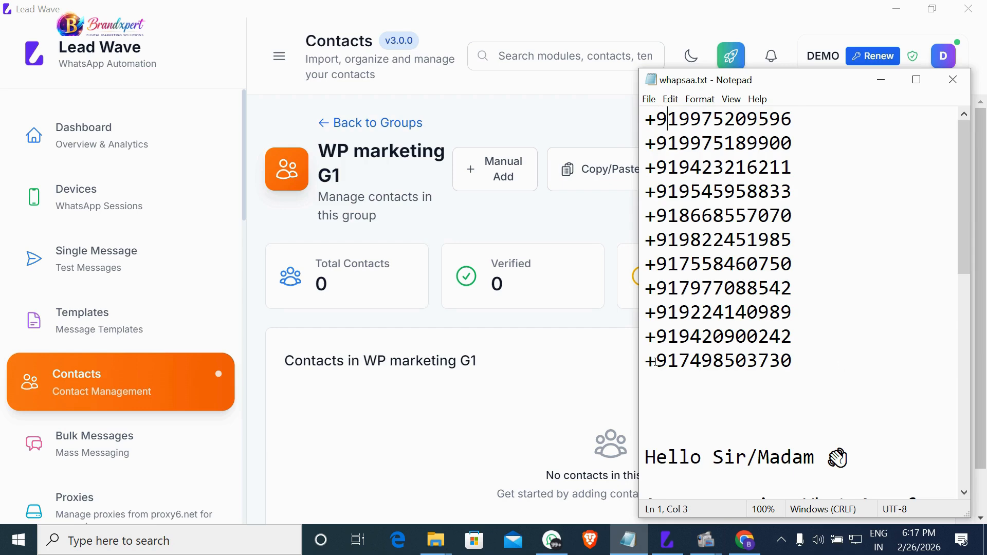
pyautogui.moveTo(787, 359); pyautogui.dragTo(645, 119)
pyautogui.click(724, 191)
# Remove the leading '+' from all eleven numbers, select the cleaned list, and open bulk paste.
pyautogui.click(652, 120)
pyautogui.press('BackSpace')
pyautogui.click(656, 144)
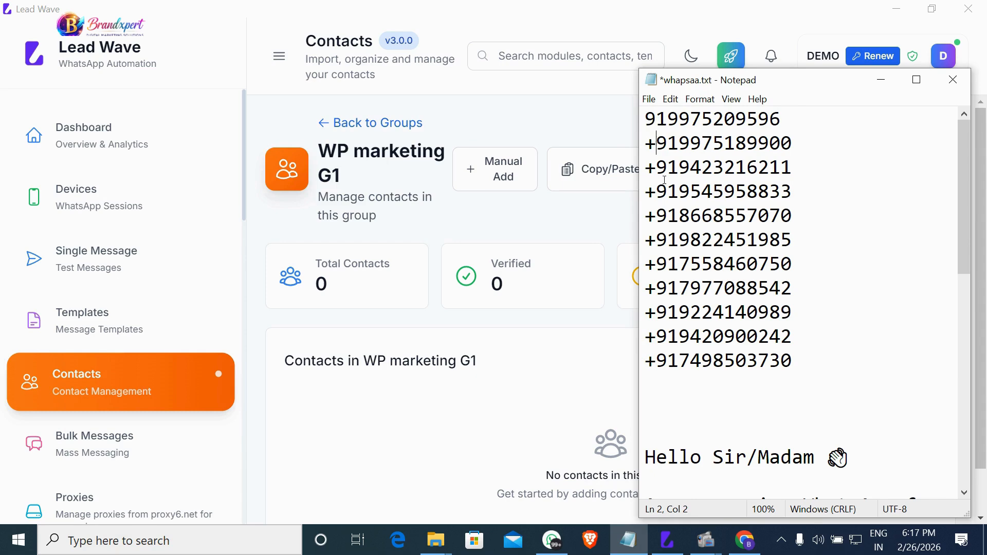
pyautogui.press('BackSpace')
pyautogui.click(658, 167)
pyautogui.press('BackSpace')
pyautogui.click(657, 192)
pyautogui.press('BackSpace')
pyautogui.click(656, 216)
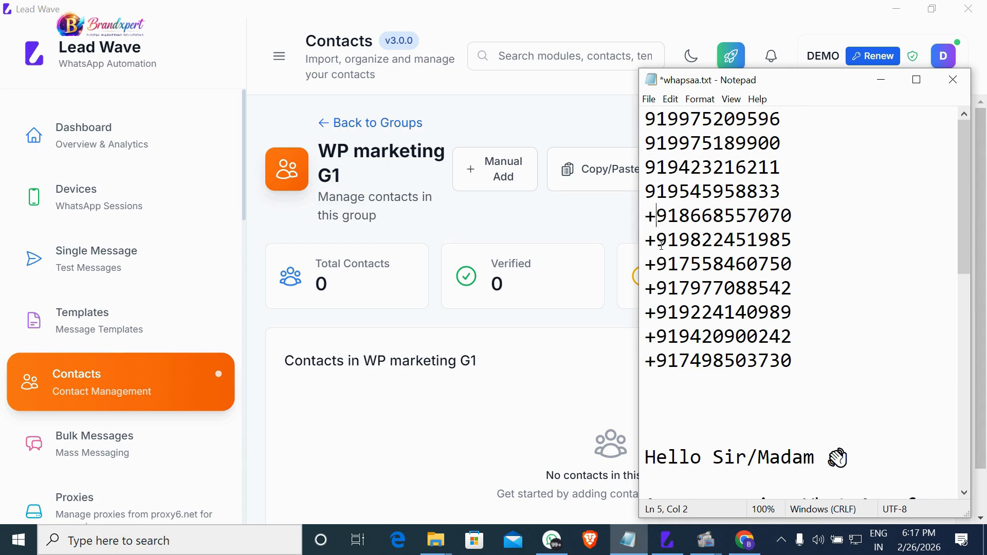
pyautogui.press('BackSpace')
pyautogui.click(661, 242)
pyautogui.press('BackSpace')
pyautogui.click(660, 266)
pyautogui.press('BackSpace')
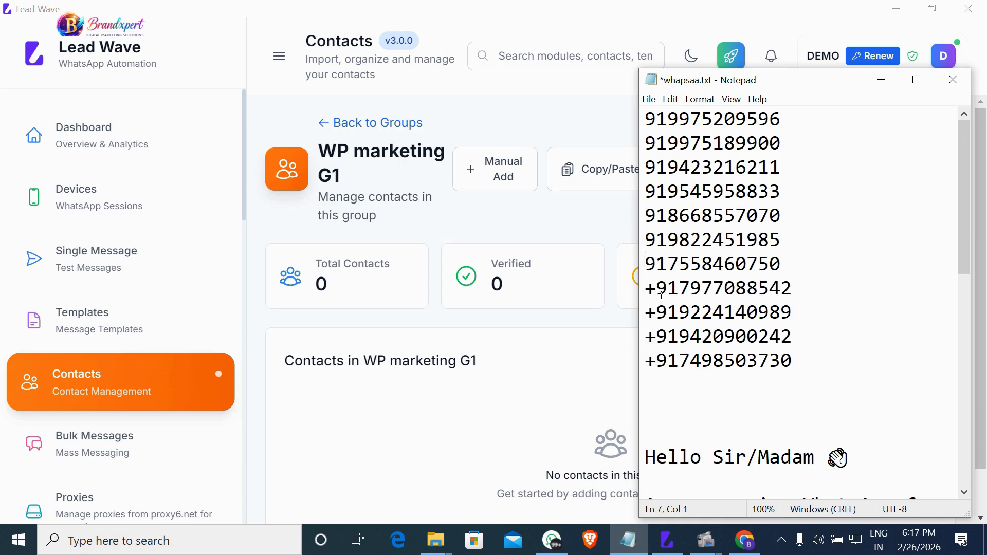
pyautogui.click(663, 292)
pyautogui.press('BackSpace')
pyautogui.click(661, 320)
pyautogui.press('BackSpace')
pyautogui.click(660, 340)
pyautogui.press('BackSpace')
pyautogui.click(660, 362)
pyautogui.press('BackSpace')
pyautogui.moveTo(831, 372); pyautogui.dragTo(646, 98)
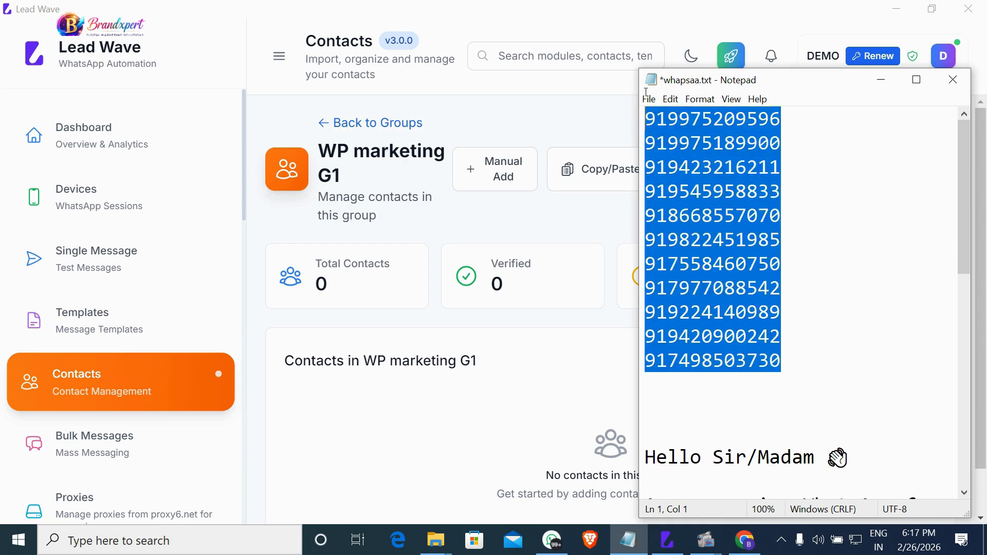
pyautogui.click(606, 189)
pyautogui.click(472, 289)
pyautogui.hotkey('ctrl', 'v')
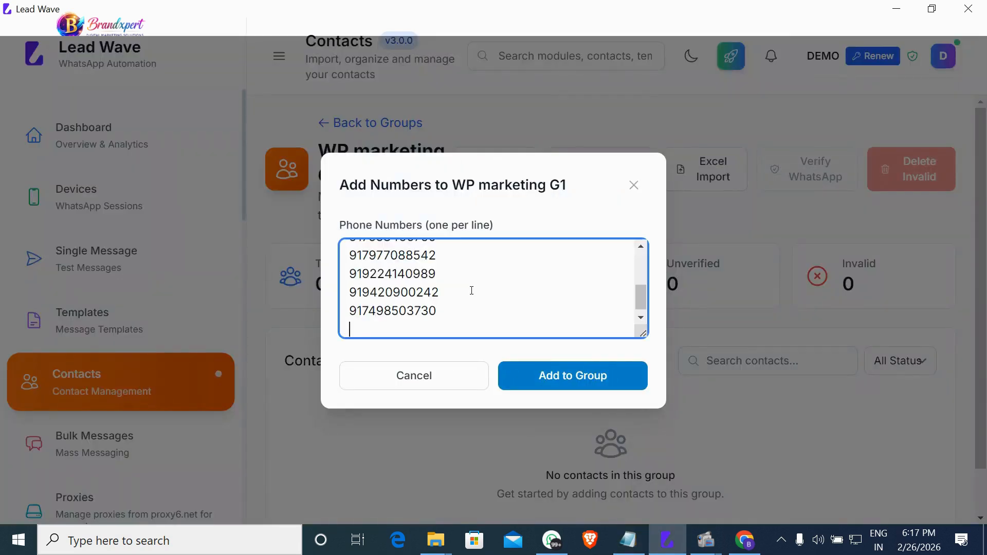
pyautogui.click(570, 376)
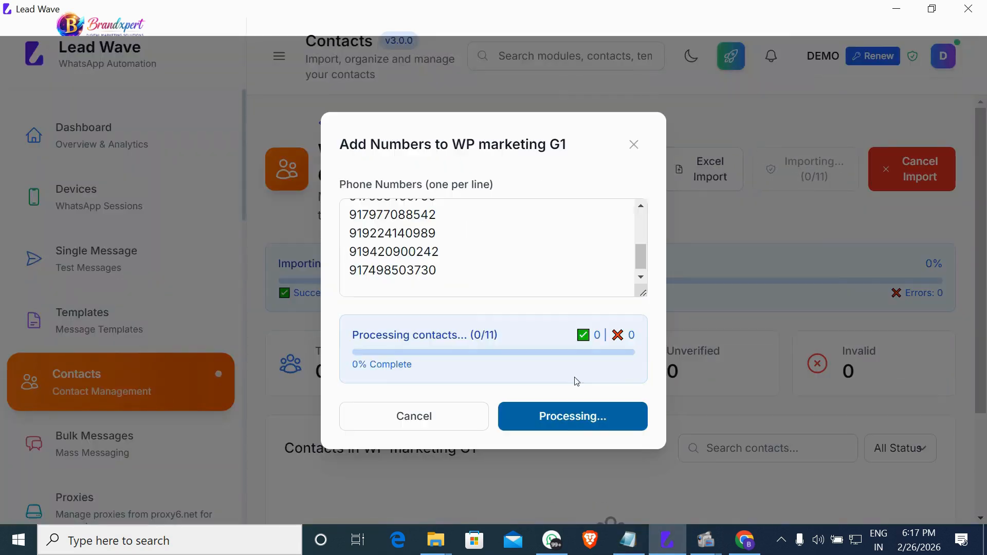
pyautogui.scroll(-2, 774, 420)
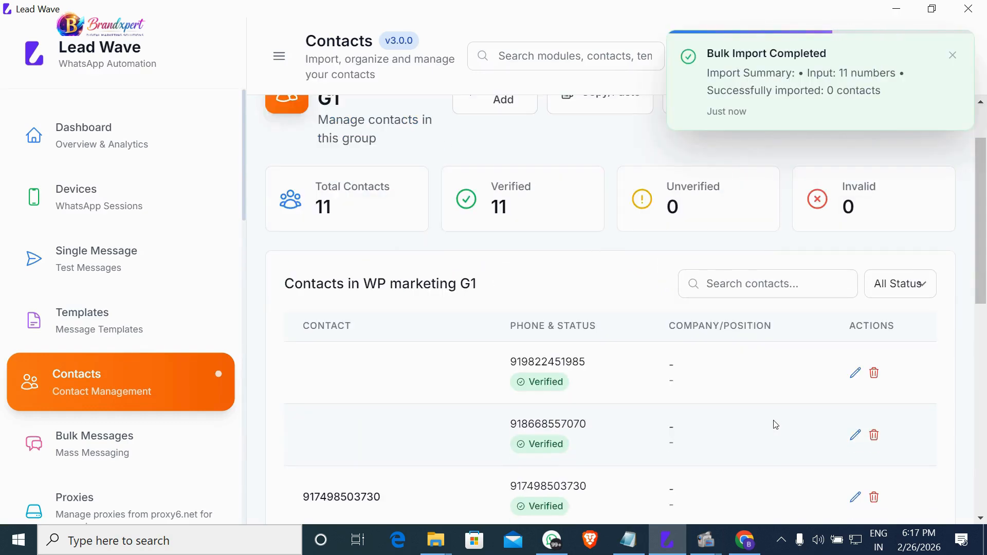
pyautogui.scroll(-5, 775, 425)
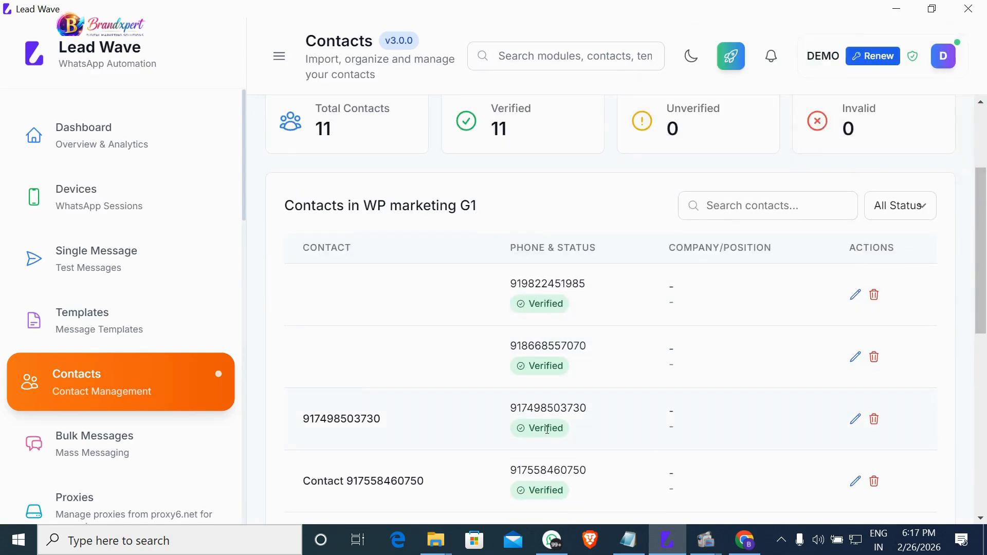
pyautogui.scroll(7, 547, 430)
pyautogui.scroll(-5, 556, 396)
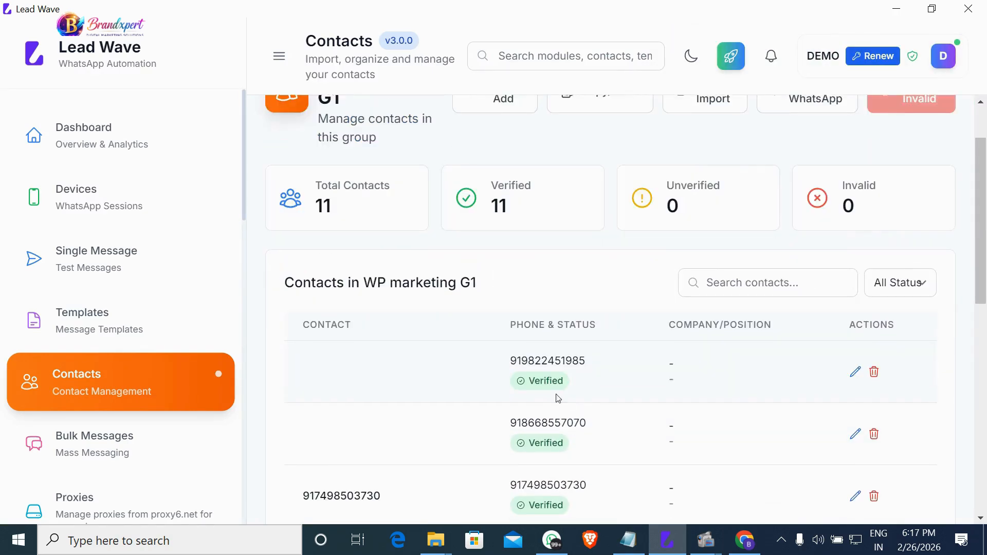
pyautogui.scroll(-6, 556, 394)
pyautogui.scroll(9, 556, 394)
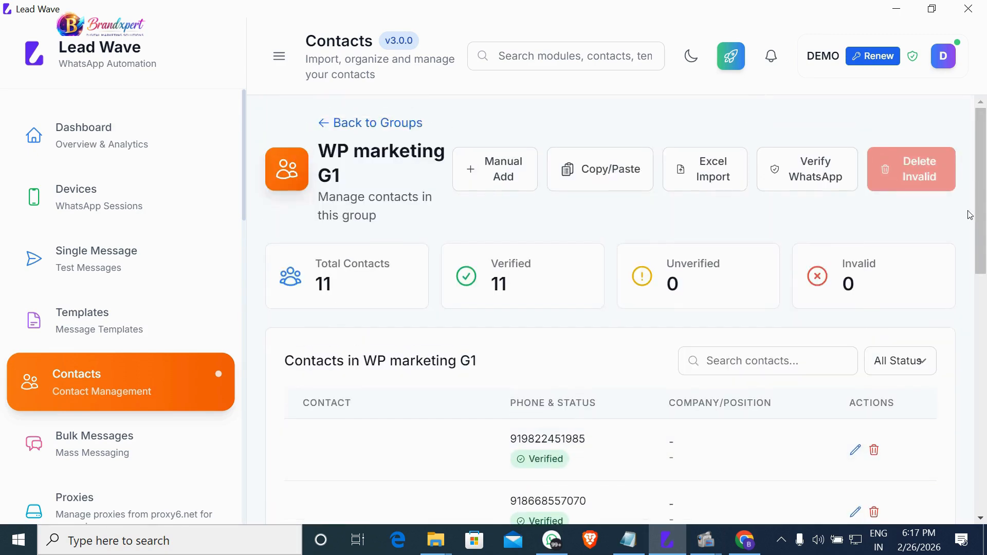
pyautogui.click(825, 183)
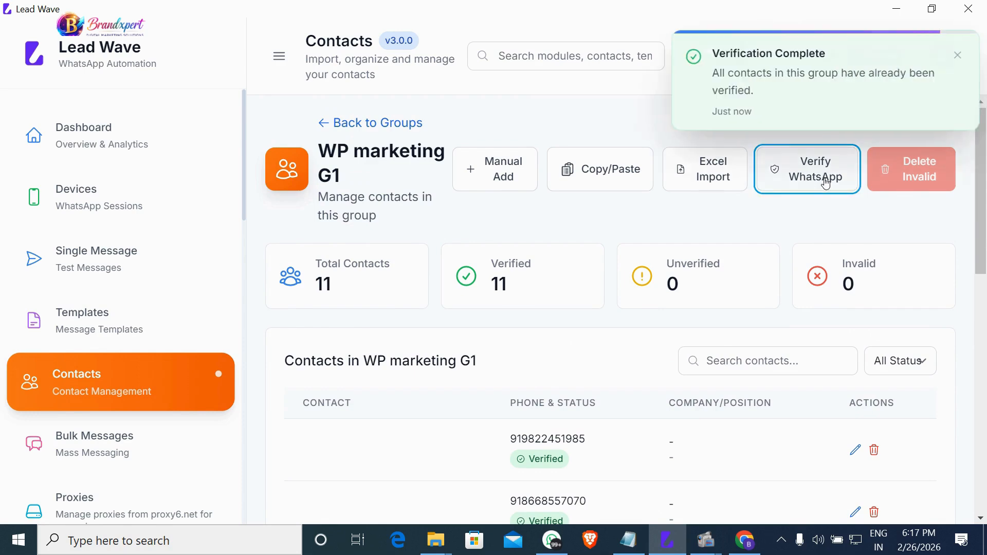
pyautogui.scroll(-1, 546, 457)
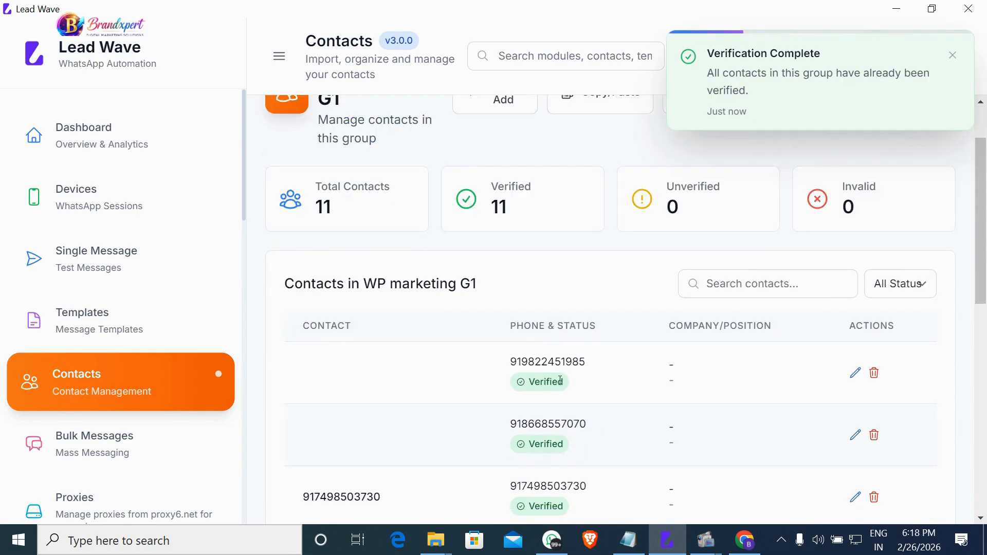
pyautogui.scroll(-8, 550, 461)
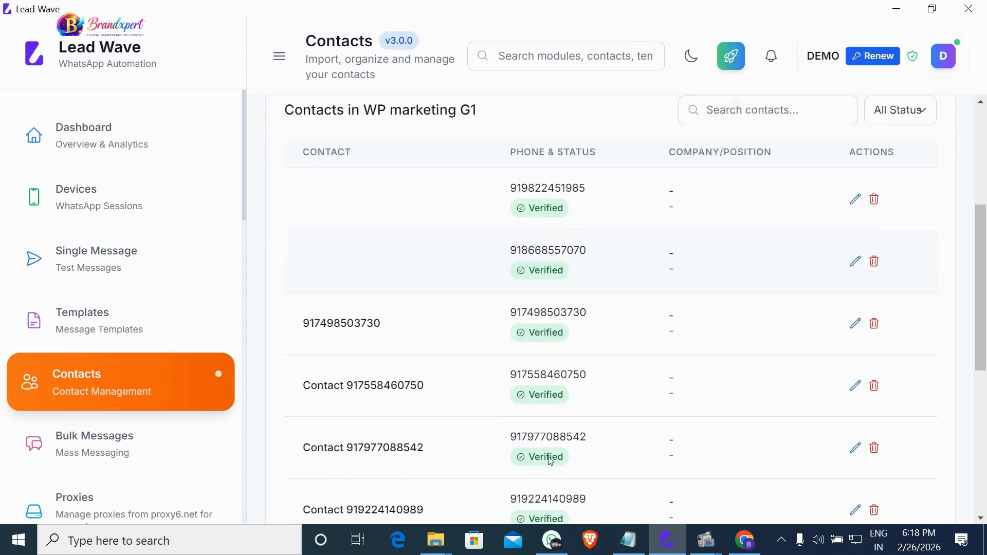
pyautogui.scroll(7, 548, 456)
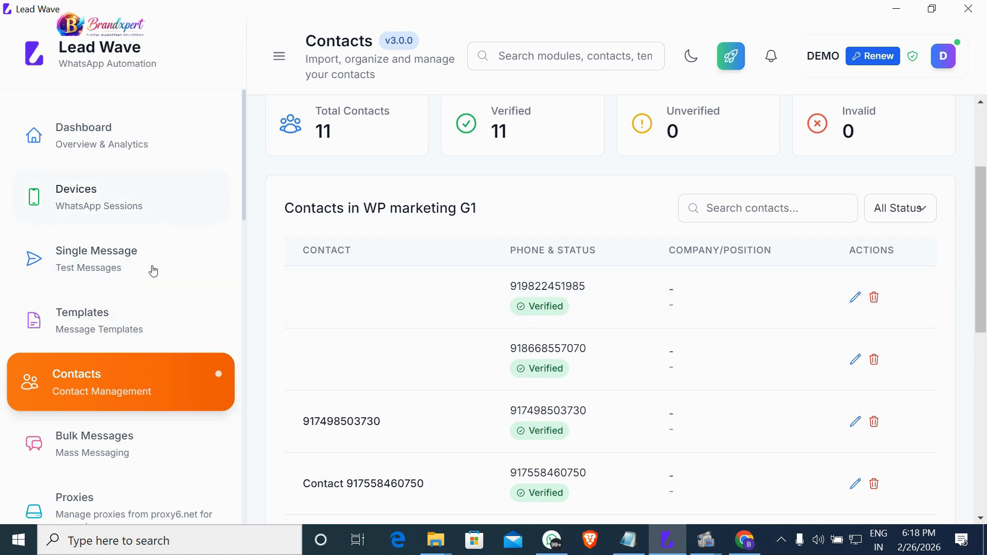
pyautogui.scroll(3, 788, 359)
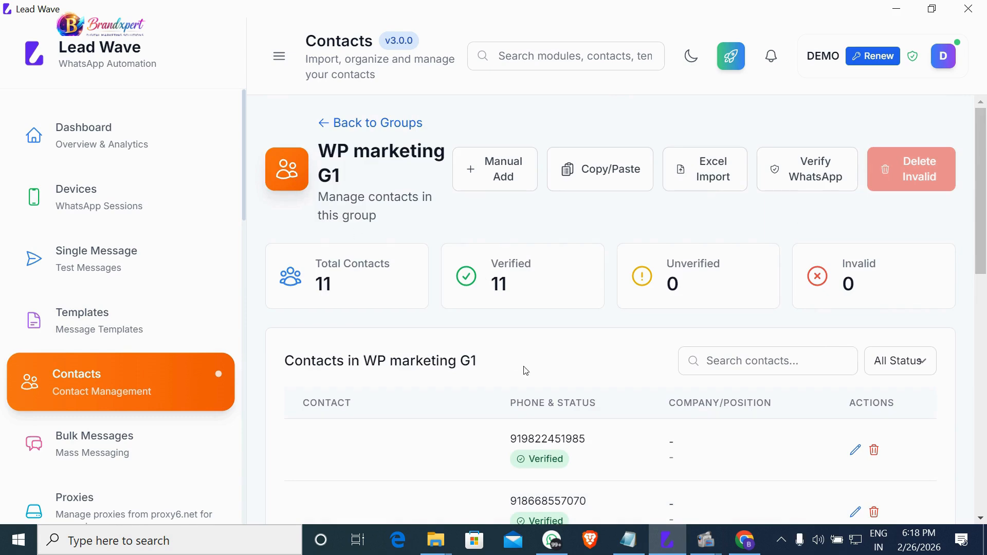
# Go back to the groups list, then open Templates and start a new template.
pyautogui.click(318, 124)
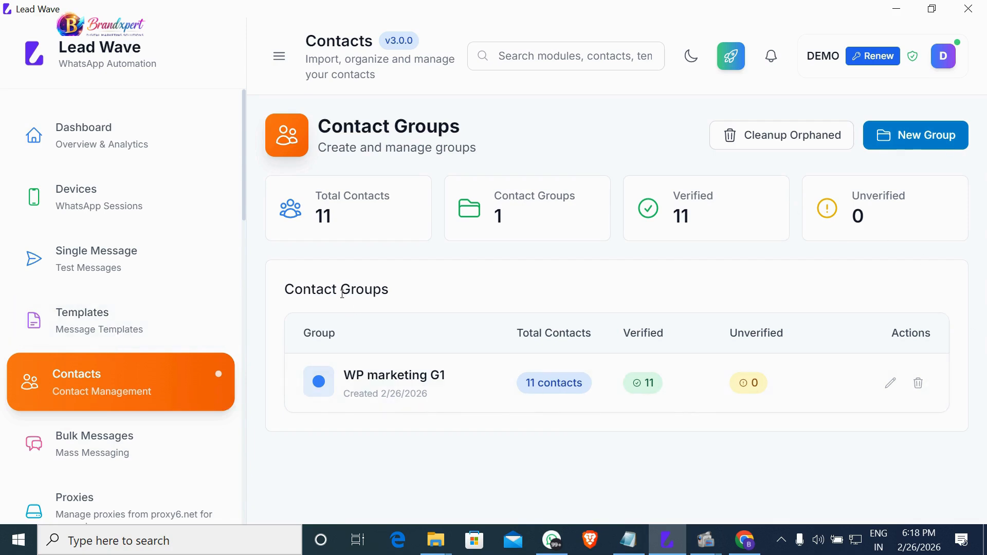
pyautogui.click(96, 341)
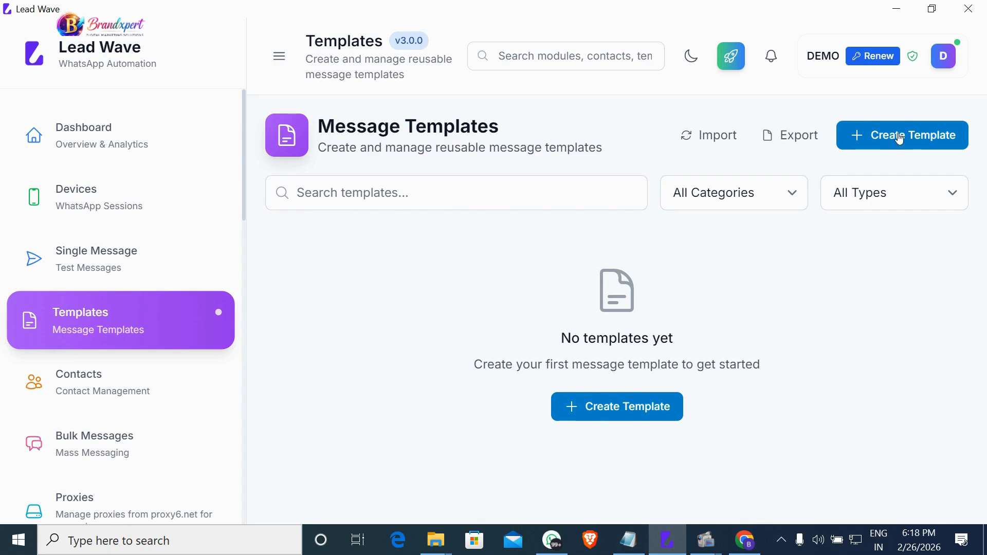
pyautogui.click(913, 143)
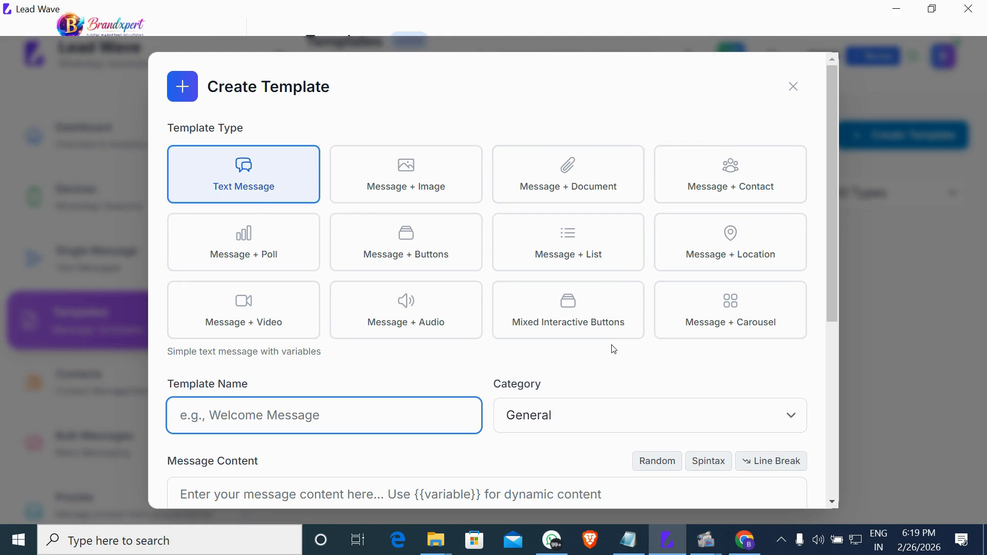
# Choose the Message + Image type, name the template 'M-1', and set category Marketing.
pyautogui.click(402, 200)
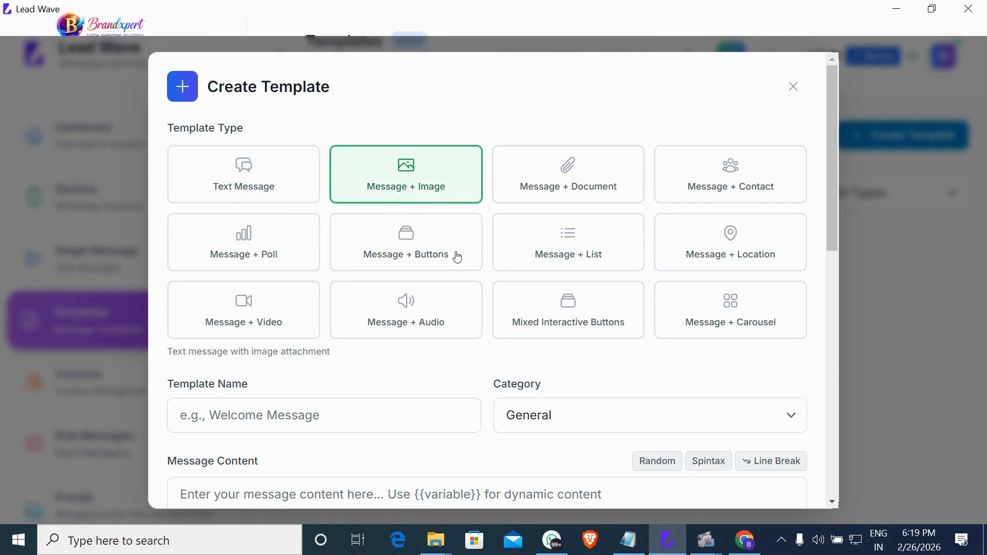
pyautogui.scroll(-2, 311, 406)
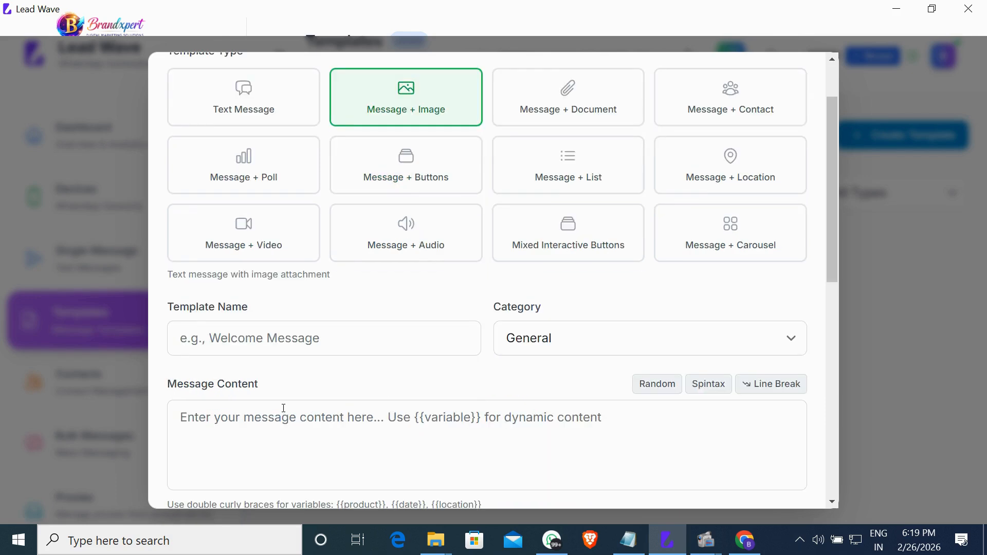
pyautogui.click(290, 342)
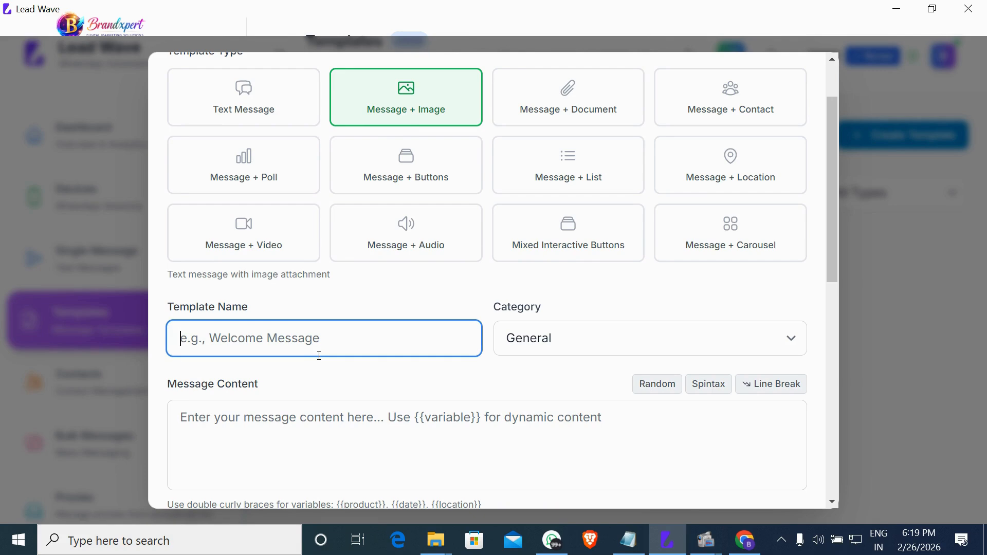
pyautogui.write('M-1')
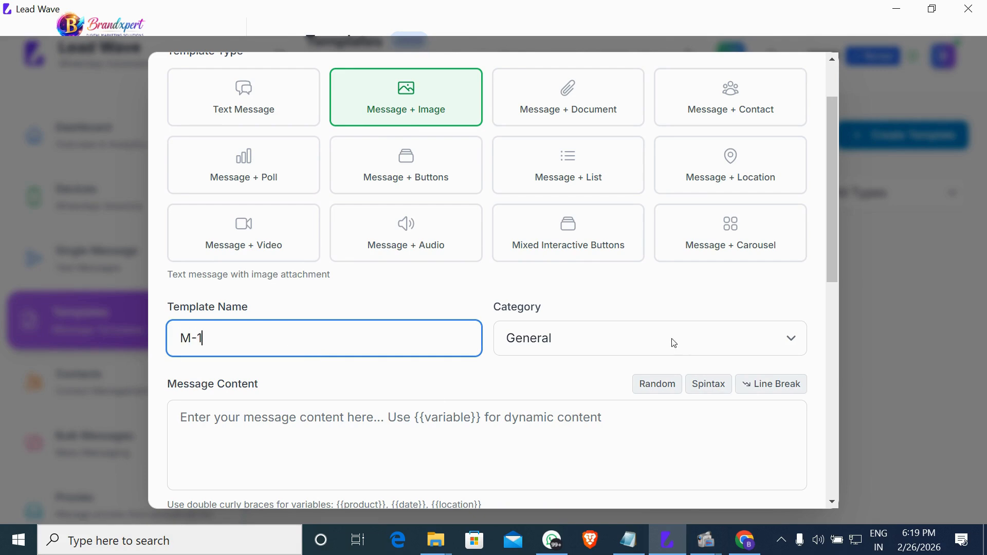
pyautogui.click(784, 346)
pyautogui.click(785, 346)
pyautogui.click(785, 346)
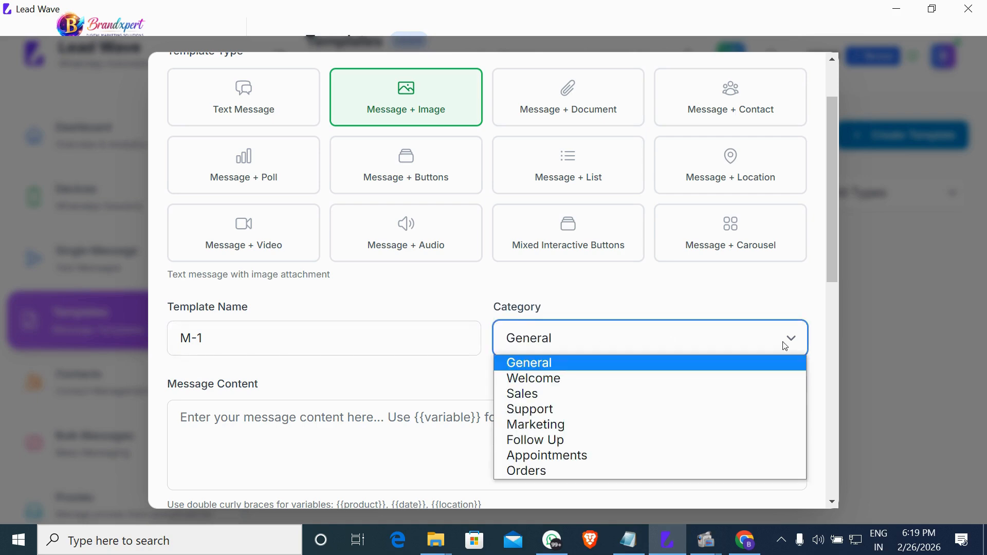
pyautogui.click(555, 427)
# Copy the sales message from Notepad and paste it into Message Content.
pyautogui.click(293, 449)
pyautogui.scroll(-3, 251, 397)
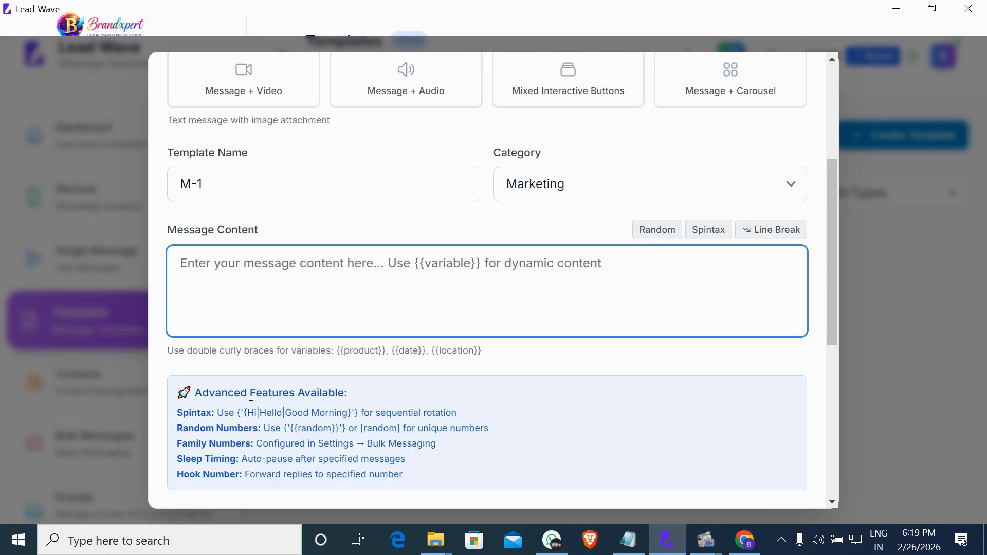
pyautogui.click(631, 549)
pyautogui.moveTo(646, 238); pyautogui.dragTo(867, 479)
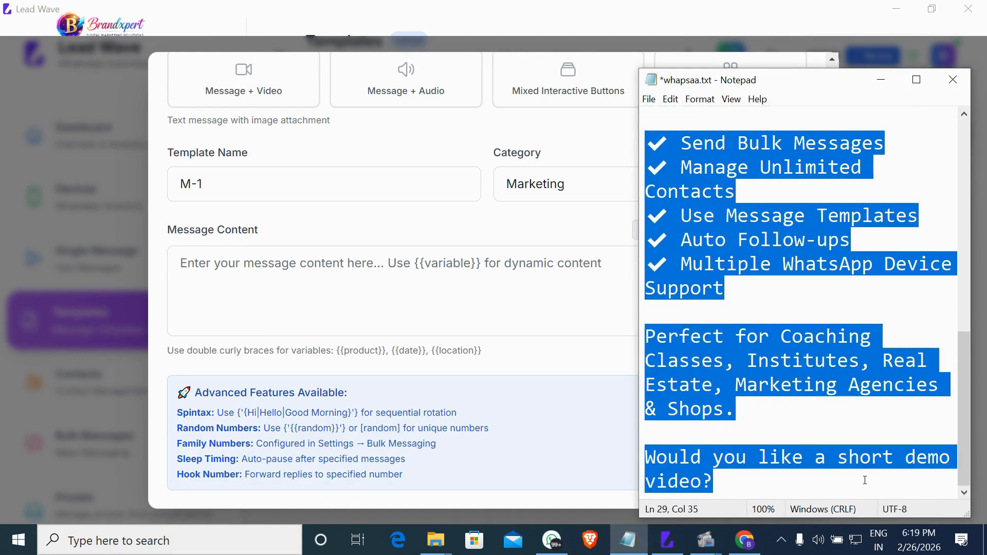
pyautogui.click(245, 263)
pyautogui.hotkey('ctrl', 'v')
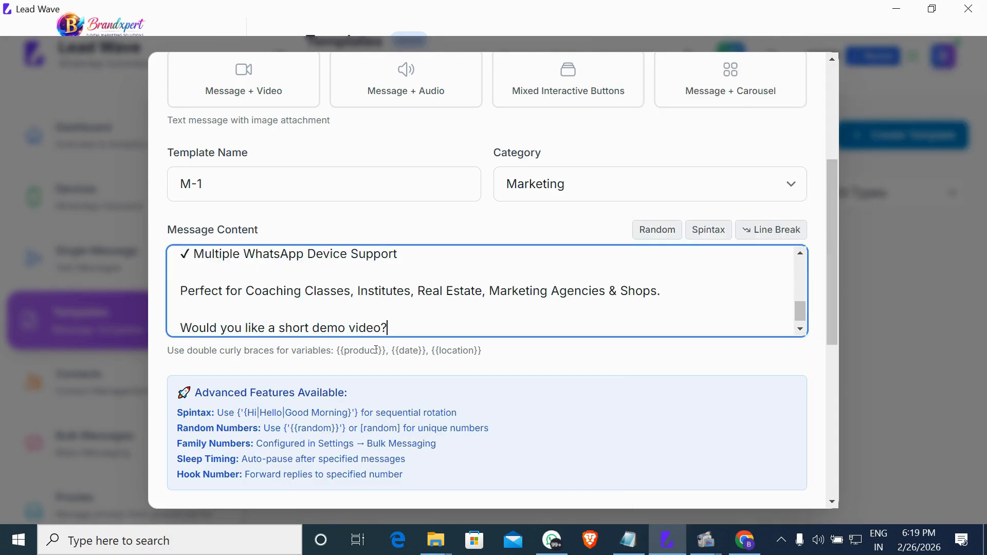
pyautogui.scroll(-5, 375, 349)
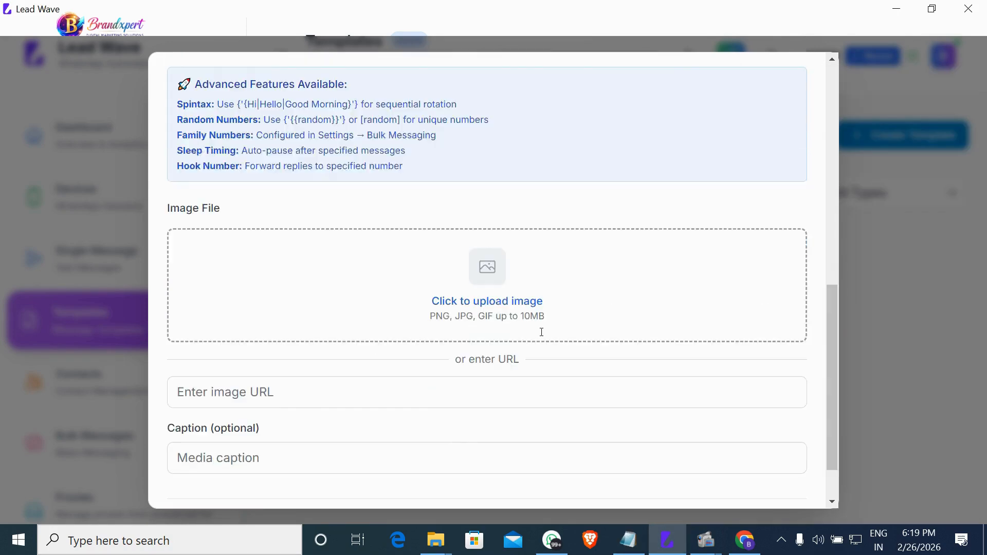
# Attach wwww.png from Downloads as the template image and save template M-1.
pyautogui.click(486, 283)
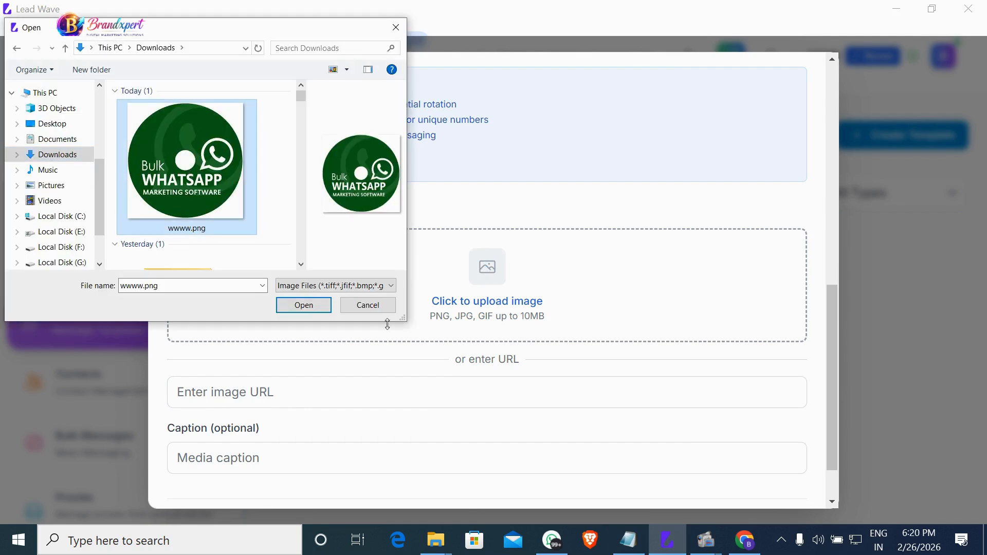
pyautogui.click(319, 307)
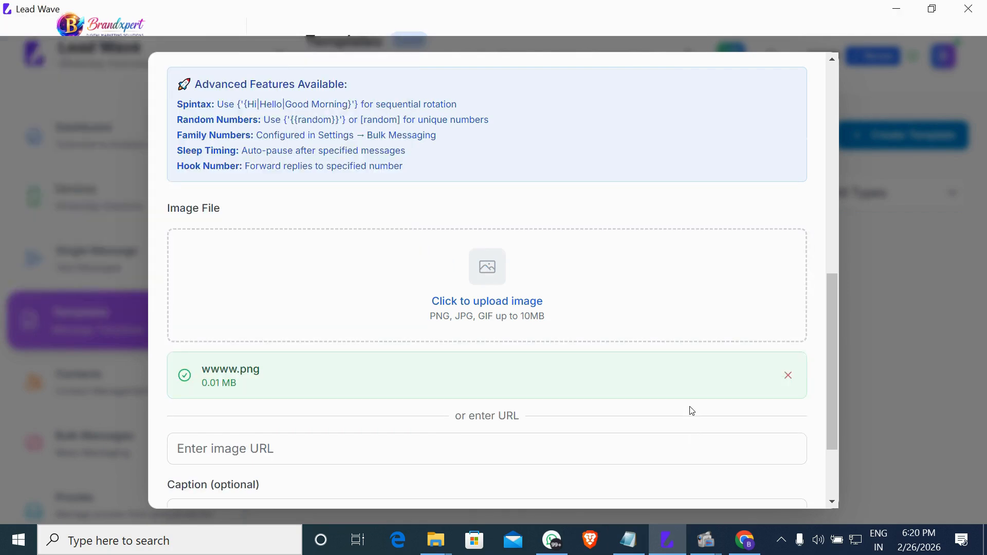
pyautogui.scroll(-3, 691, 411)
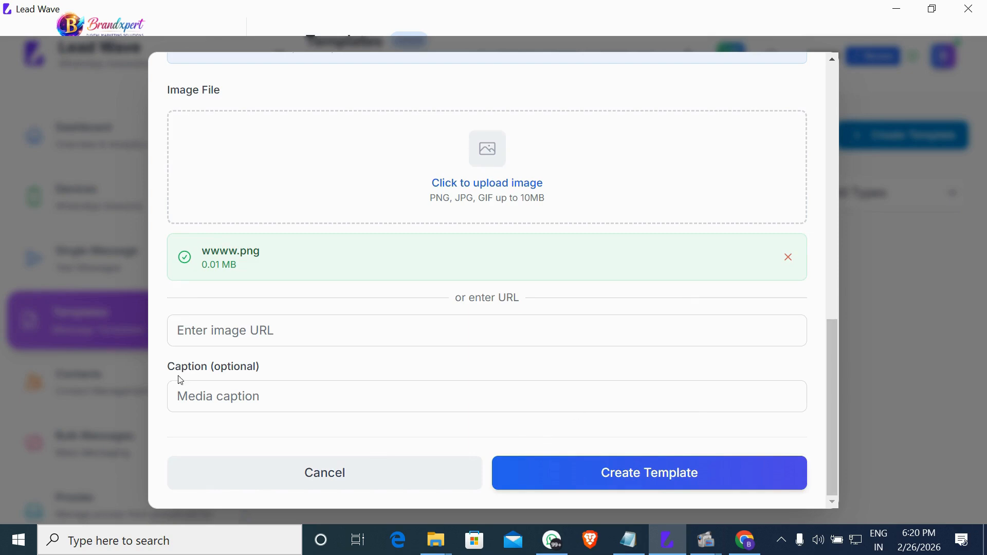
pyautogui.click(679, 475)
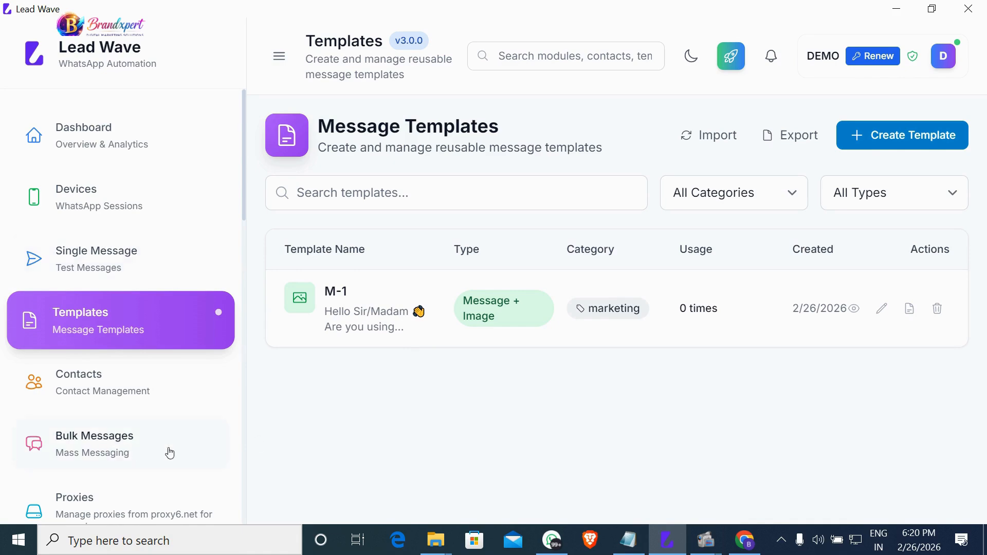
# Open Single Message and choose Device 1 as the sending device.
pyautogui.click(129, 260)
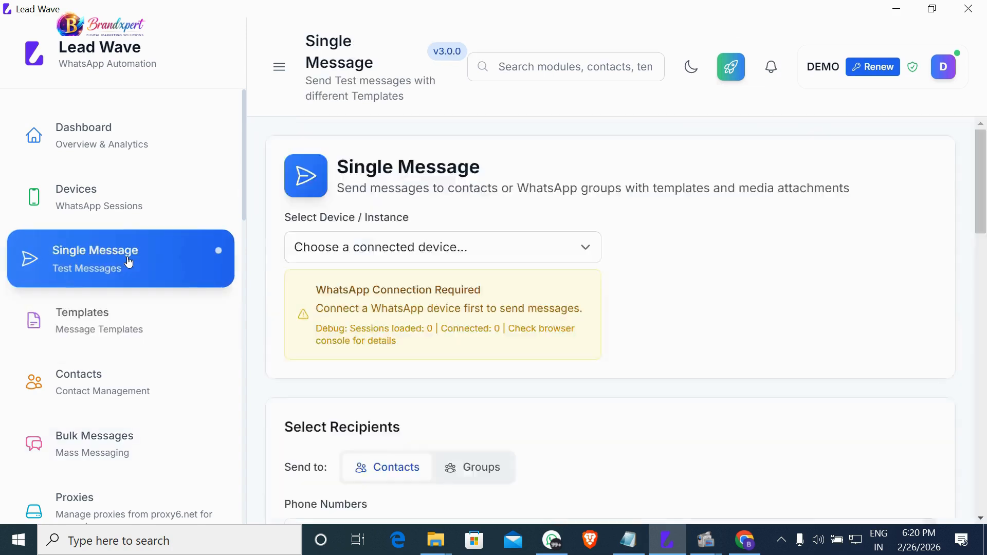
pyautogui.click(377, 251)
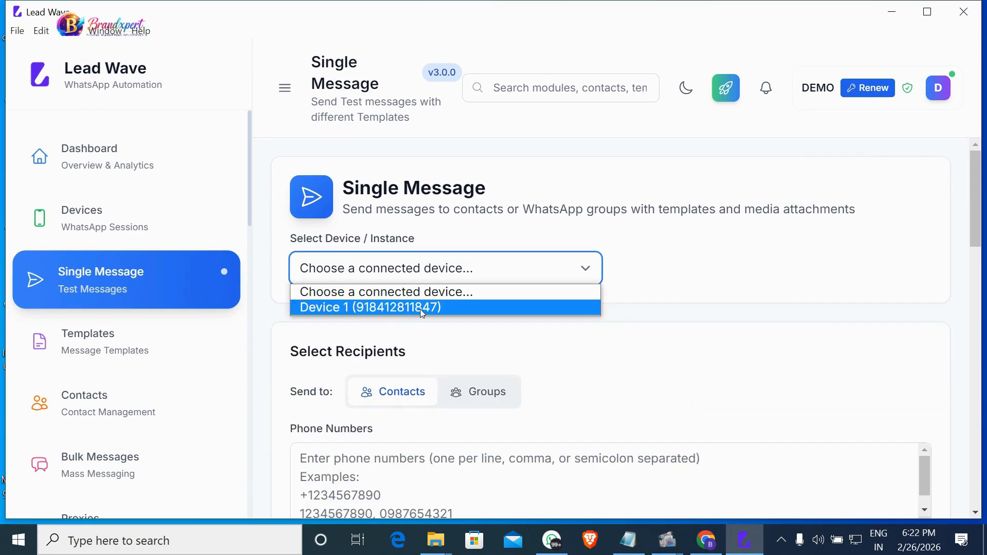
pyautogui.click(422, 308)
pyautogui.scroll(-1, 423, 338)
pyautogui.scroll(-2, 405, 381)
pyautogui.scroll(-1, 304, 297)
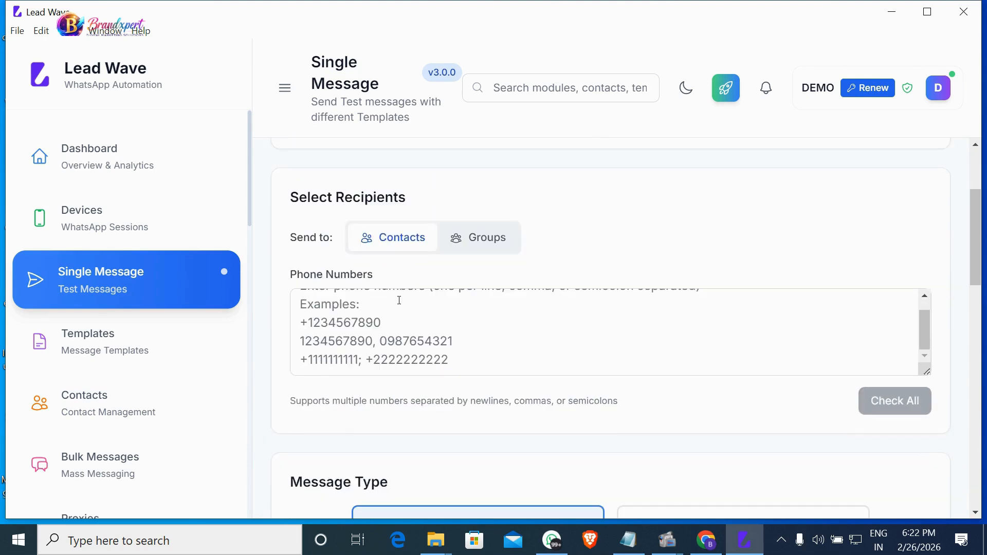
pyautogui.scroll(-2, 405, 289)
pyautogui.scroll(-2, 384, 260)
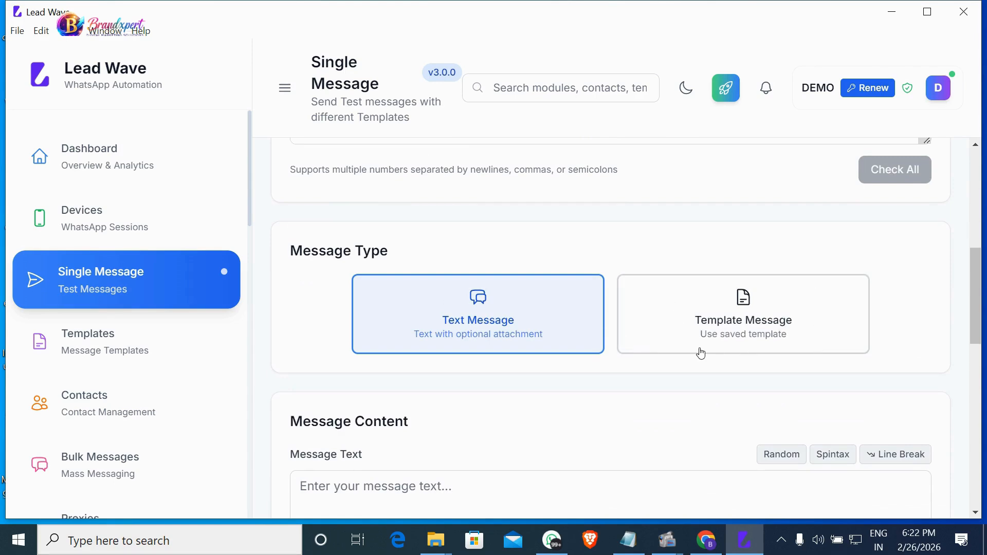
pyautogui.scroll(-10, 489, 388)
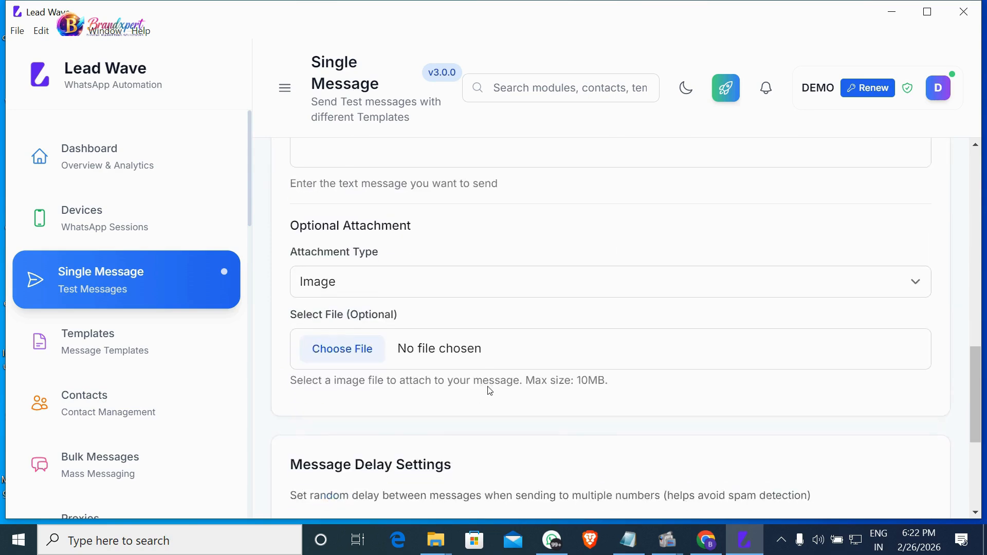
pyautogui.scroll(7, 489, 390)
pyautogui.scroll(10, 488, 391)
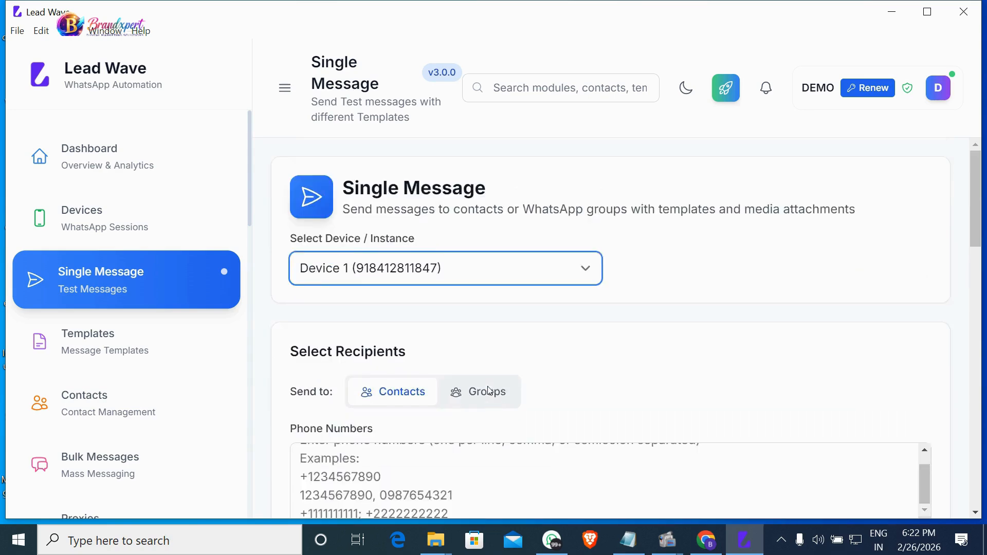
# Switch the recipient type to Groups and back to Contacts, then select the recipients box.
pyautogui.click(500, 402)
pyautogui.scroll(-3, 565, 406)
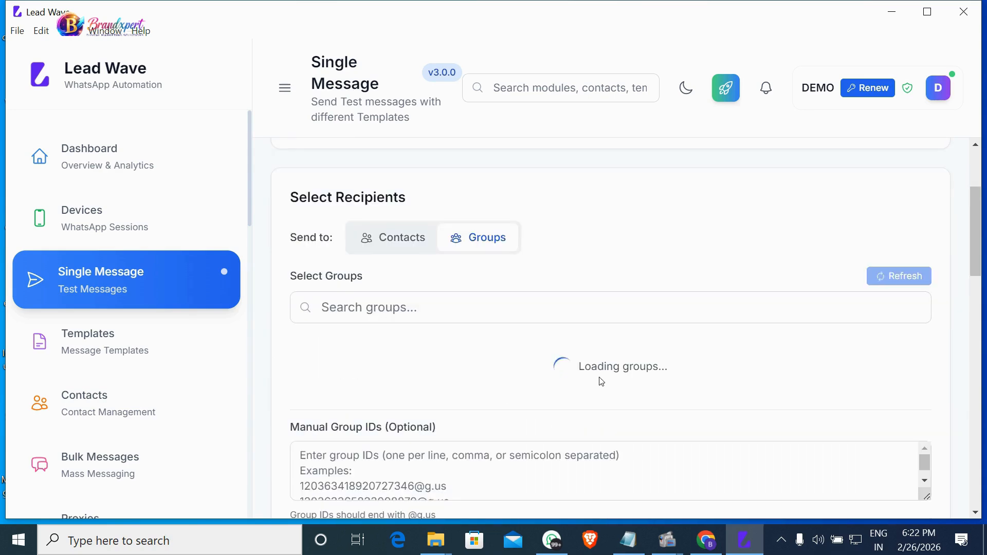
pyautogui.scroll(-2, 576, 401)
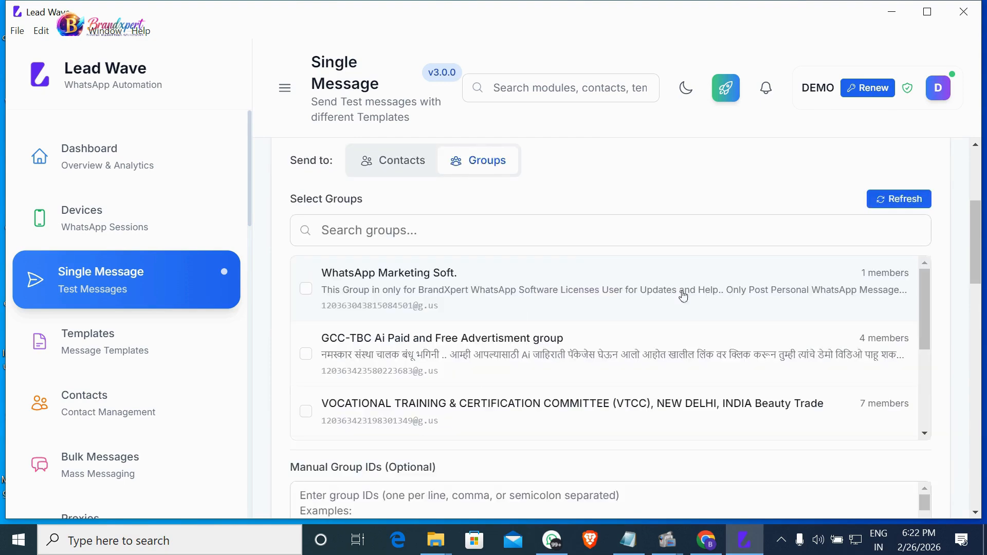
pyautogui.scroll(-2, 415, 380)
pyautogui.scroll(5, 417, 368)
pyautogui.scroll(-6, 514, 308)
pyautogui.scroll(4, 390, 256)
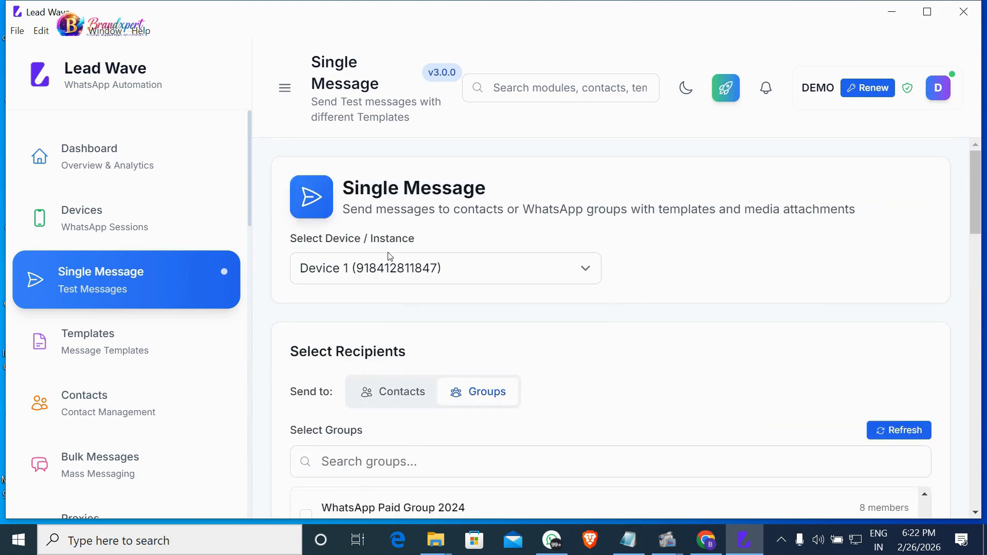
pyautogui.click(412, 397)
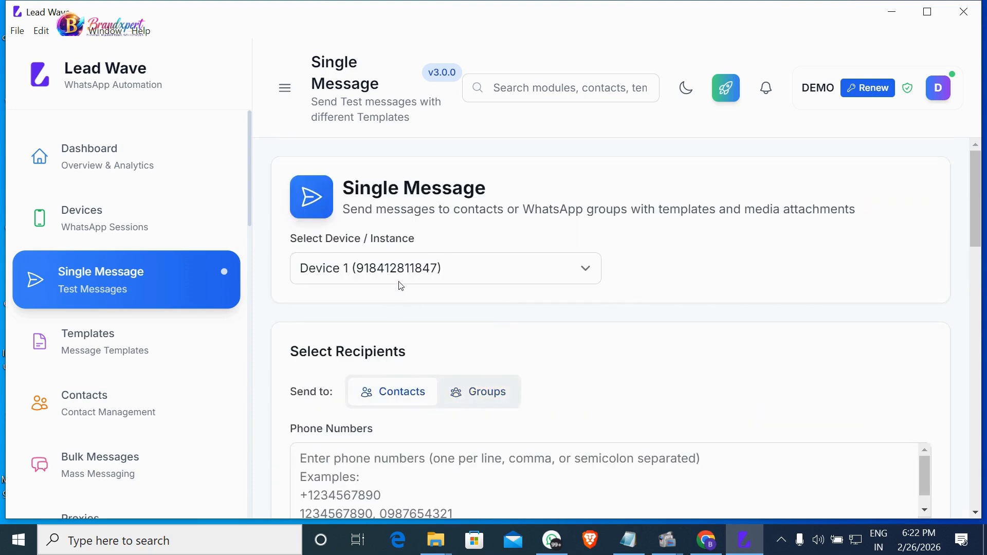
pyautogui.scroll(-5, 400, 399)
pyautogui.click(400, 404)
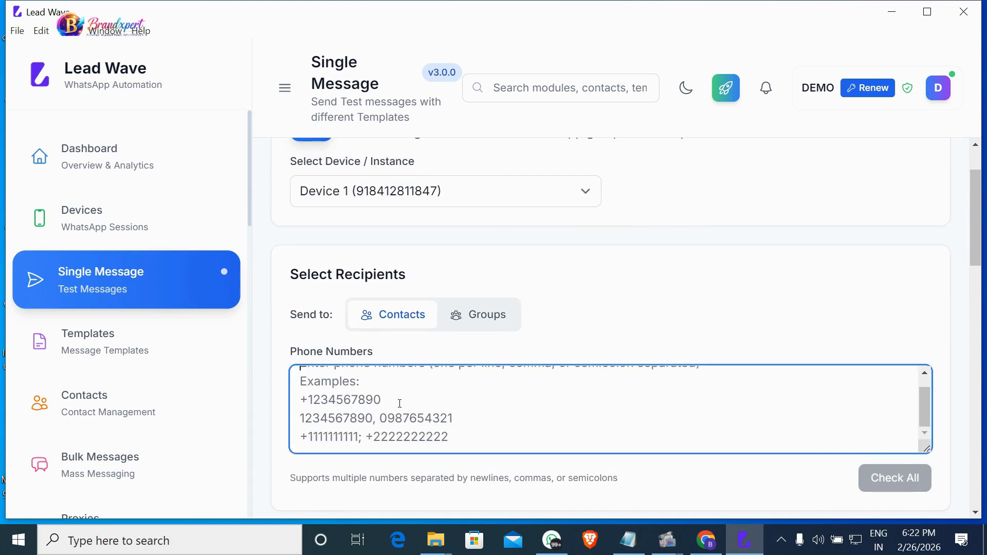
pyautogui.scroll(-6, 400, 404)
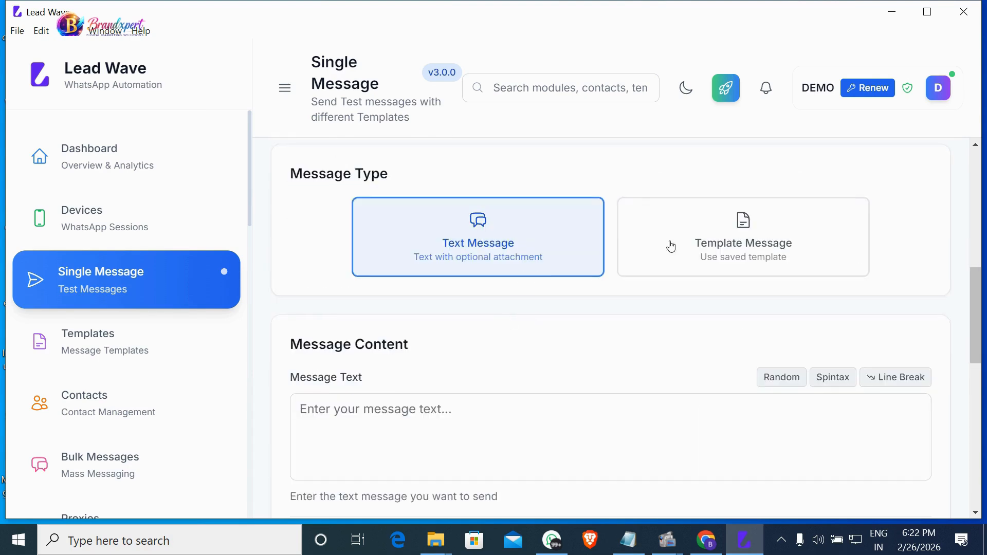
pyautogui.click(644, 265)
pyautogui.click(426, 393)
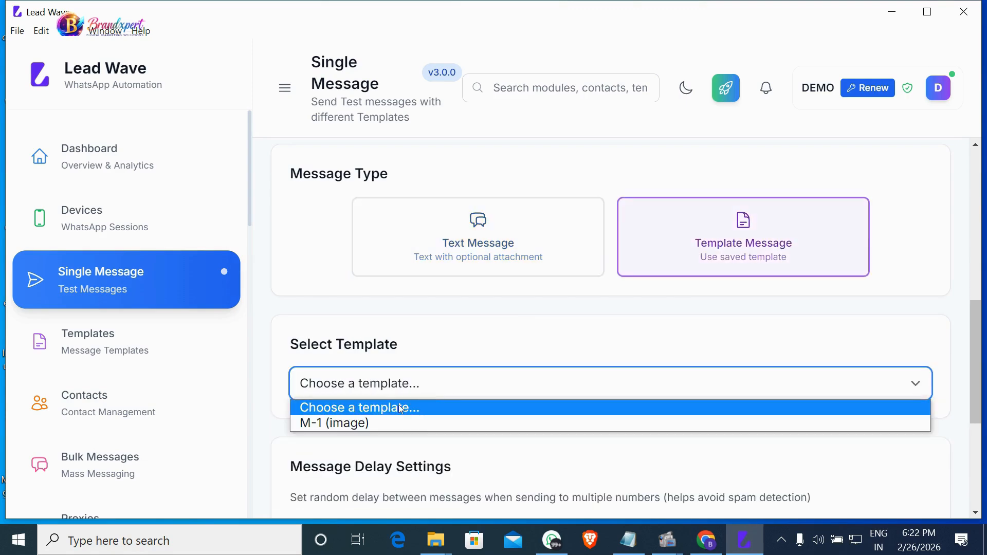
pyautogui.click(322, 424)
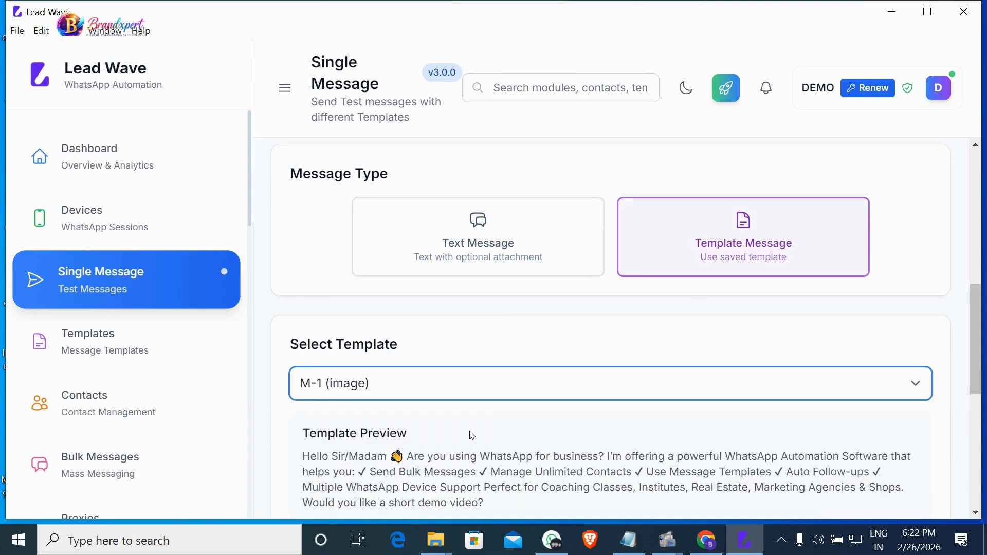
pyautogui.scroll(-4, 389, 319)
pyautogui.scroll(-3, 767, 313)
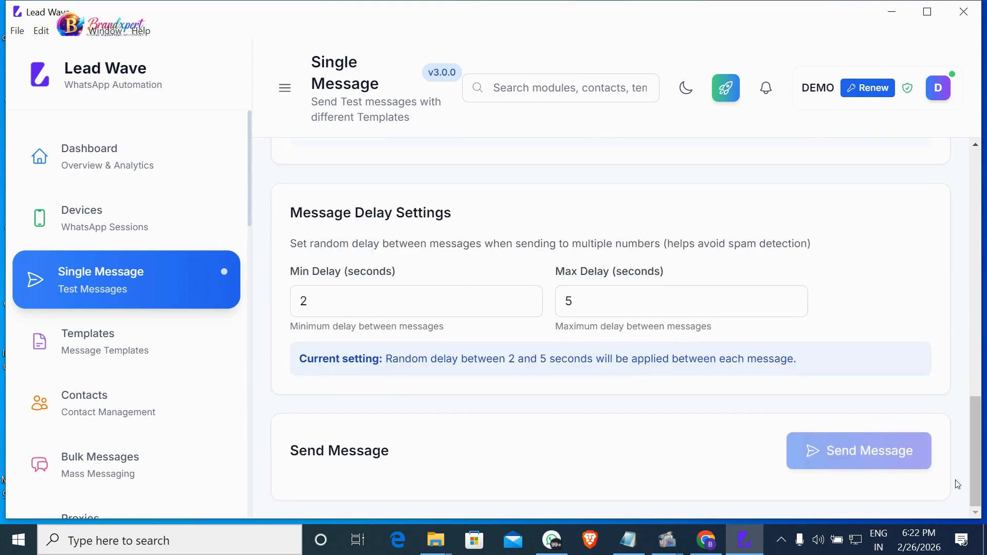
pyautogui.scroll(2, 527, 402)
pyautogui.scroll(5, 527, 402)
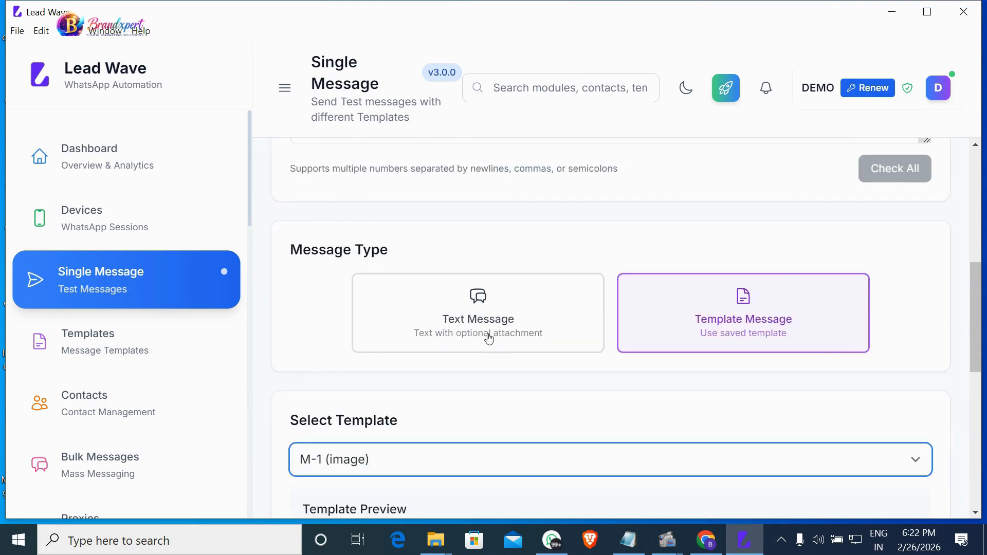
pyautogui.click(487, 335)
pyautogui.scroll(-3, 481, 385)
pyautogui.click(381, 343)
pyautogui.scroll(-5, 707, 335)
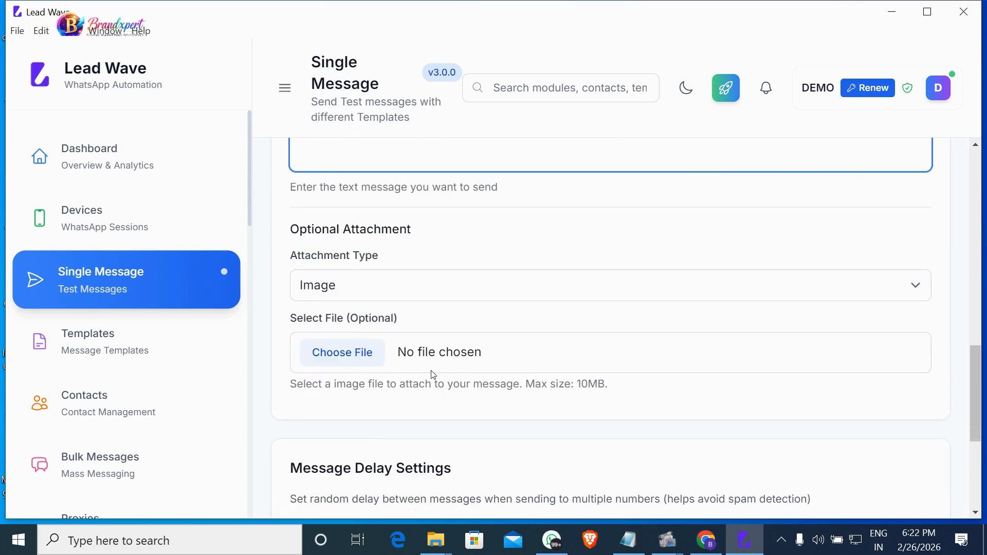
pyautogui.scroll(-5, 469, 363)
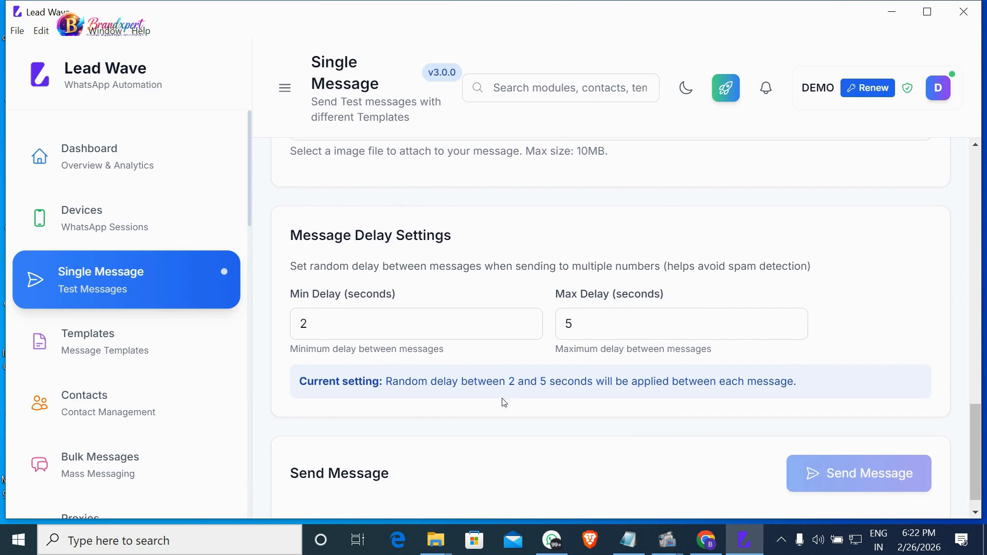
pyautogui.scroll(-1, 447, 399)
pyautogui.scroll(5, 624, 380)
pyautogui.scroll(-5, 672, 407)
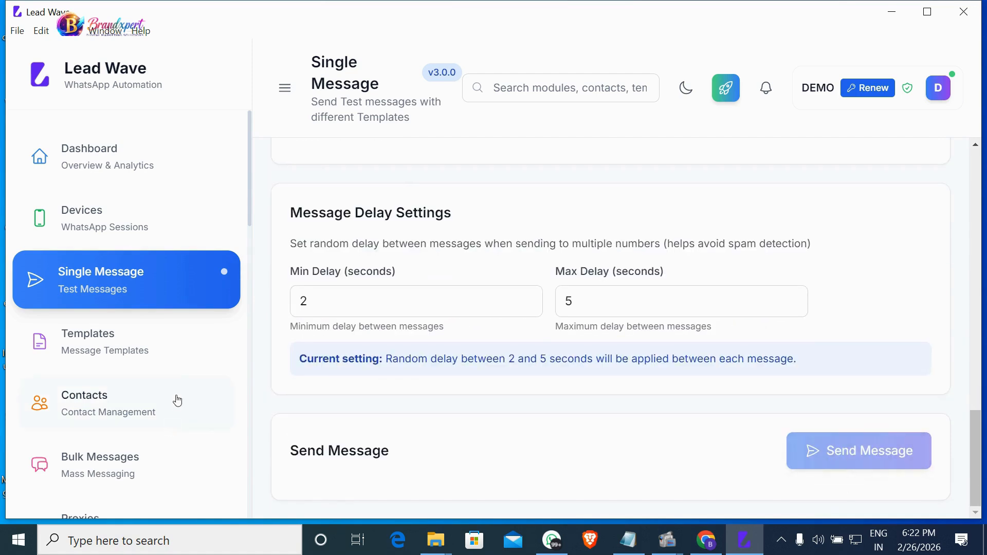
# Start a new bulk campaign named 'WP!' from Bulk Messages.
pyautogui.click(132, 478)
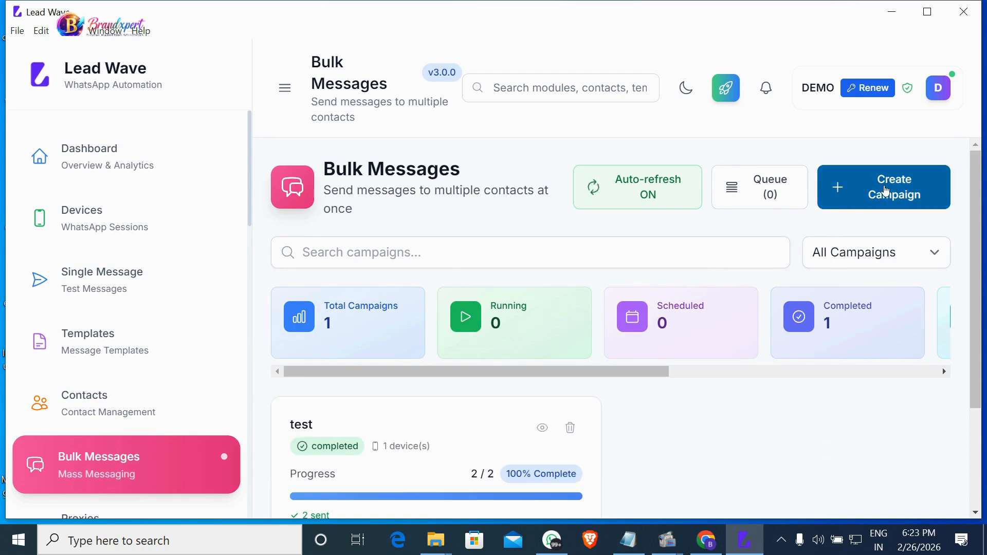
pyautogui.click(885, 193)
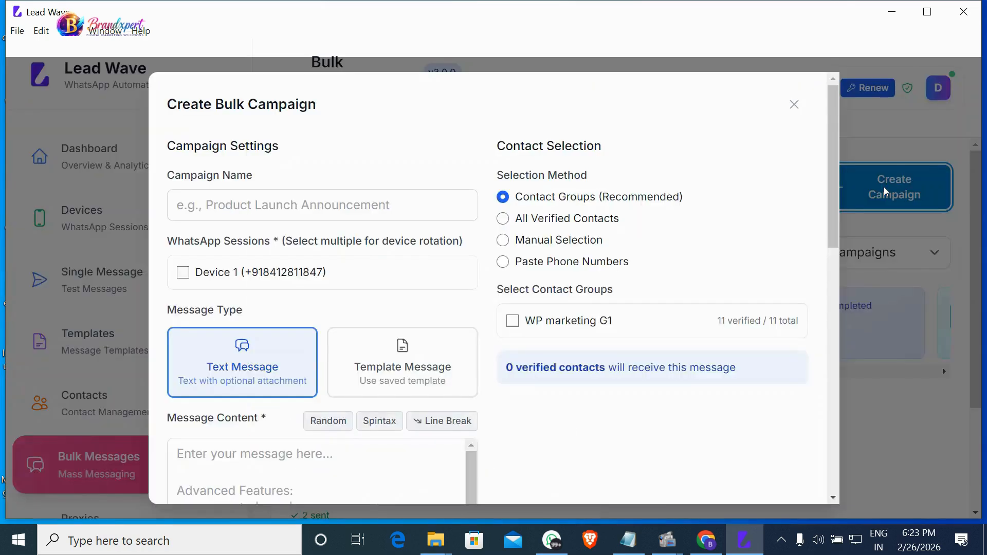
pyautogui.click(258, 204)
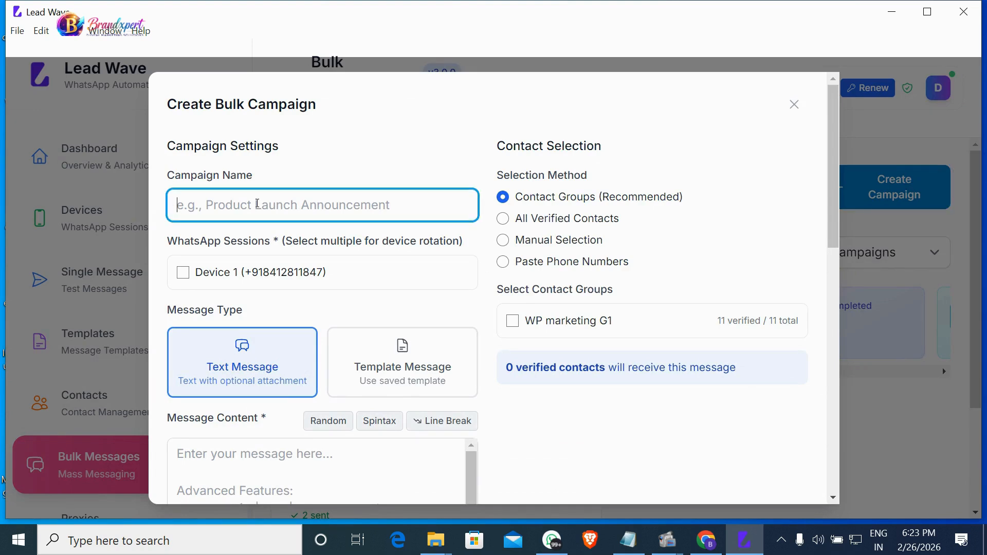
pyautogui.write('M')
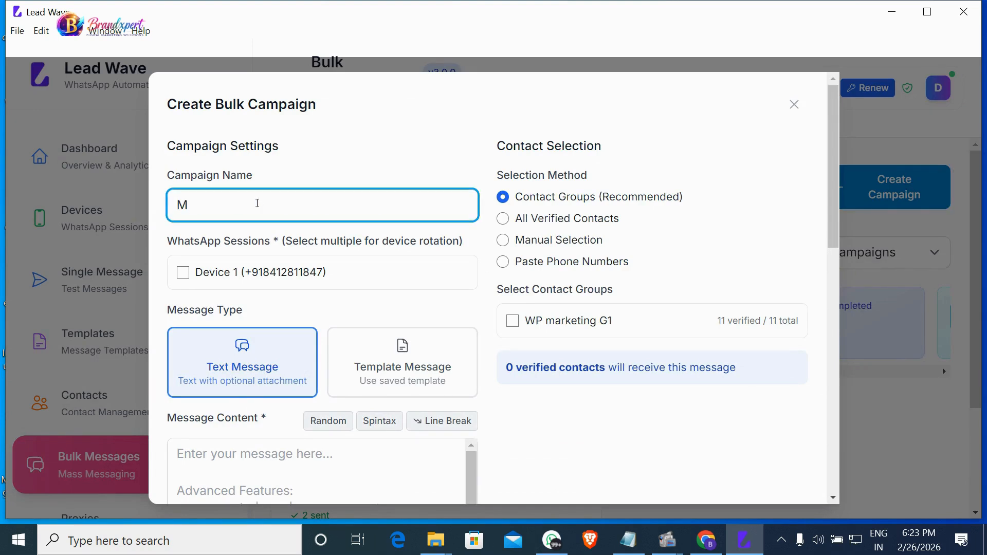
pyautogui.press('BackSpace')
pyautogui.write('WP!')
# Tick Device 1 as the campaign's sending device.
pyautogui.click(182, 273)
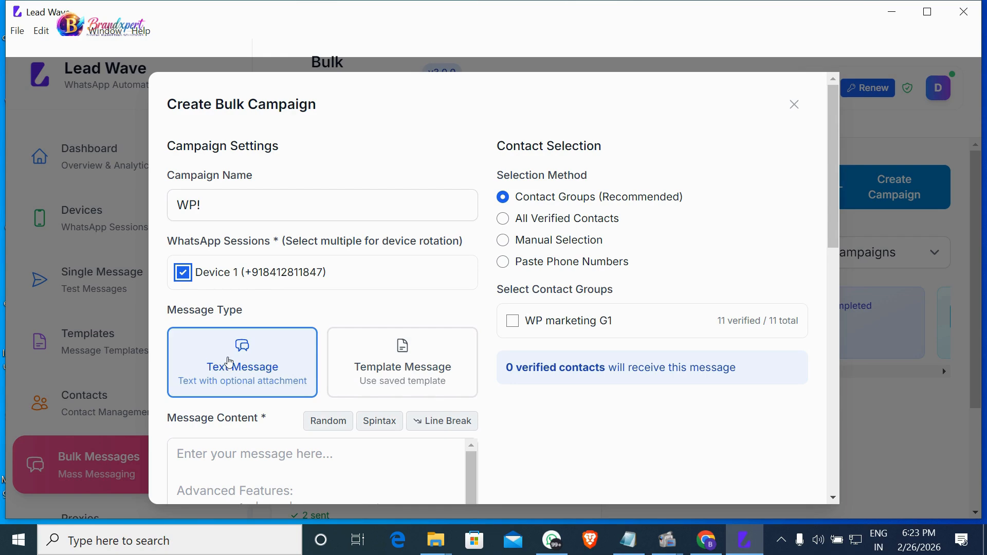
pyautogui.scroll(-1, 280, 365)
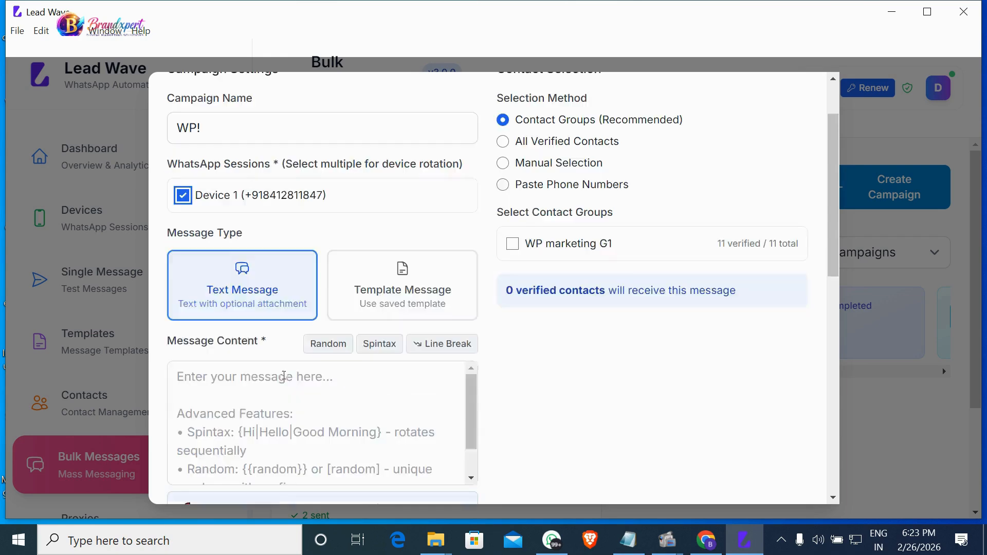
pyautogui.scroll(-1, 277, 365)
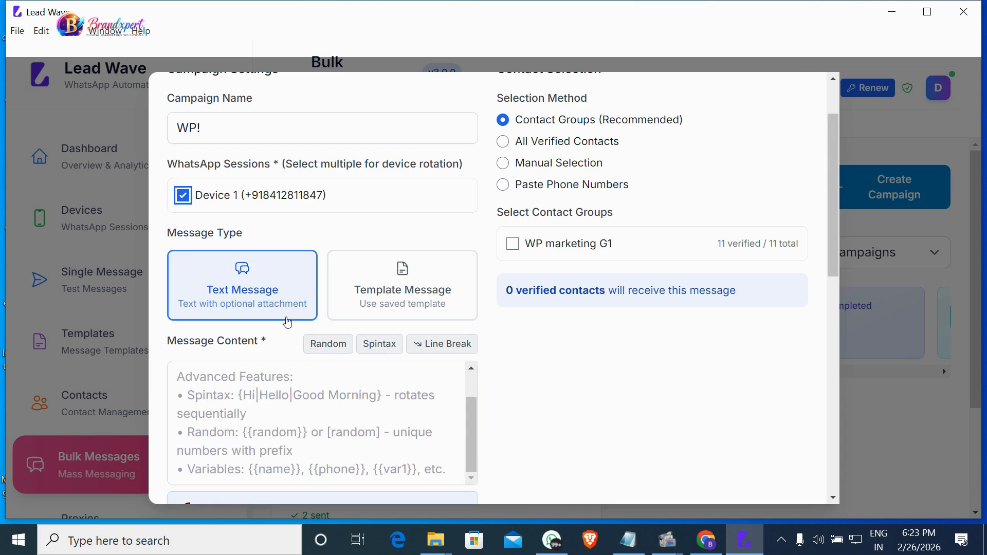
pyautogui.scroll(-1, 288, 316)
pyautogui.scroll(-2, 298, 301)
pyautogui.scroll(-5, 280, 323)
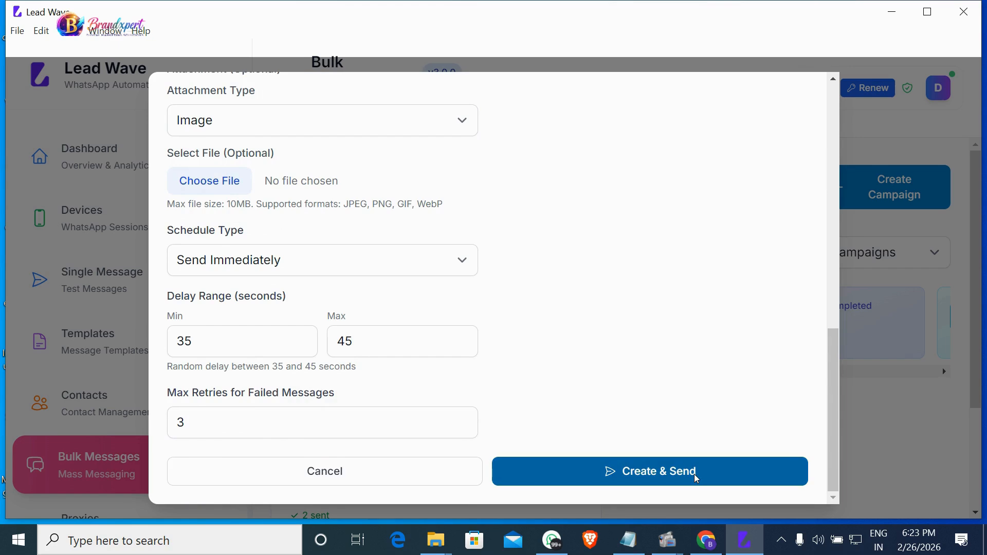
pyautogui.scroll(7, 337, 393)
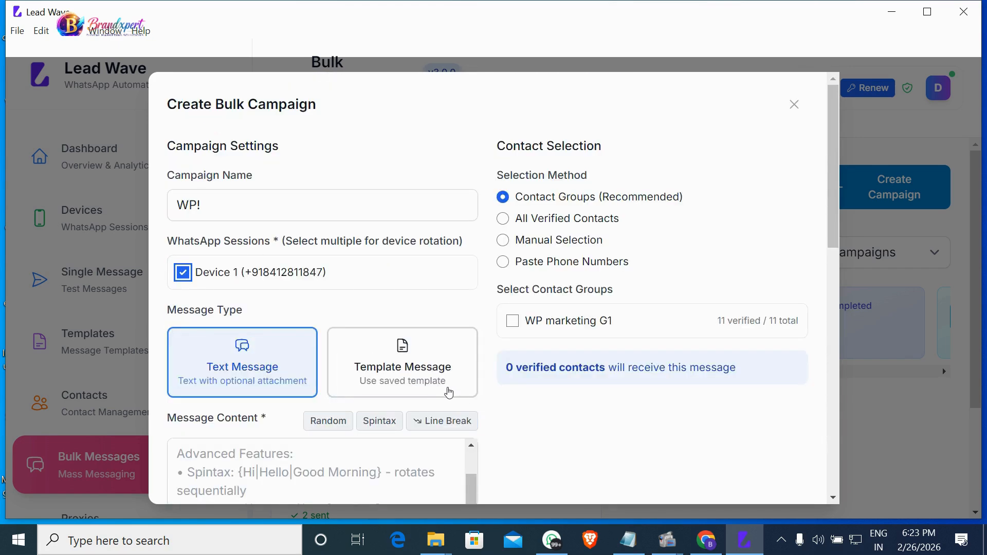
# Set the campaign message to the saved M-1 (image) template.
pyautogui.click(448, 394)
pyautogui.scroll(-2, 448, 394)
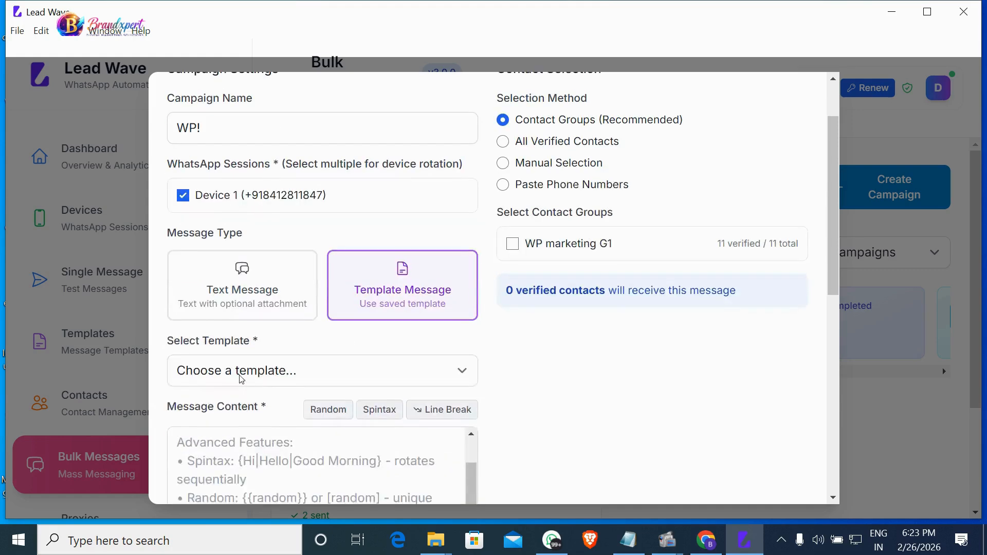
pyautogui.scroll(2, 448, 322)
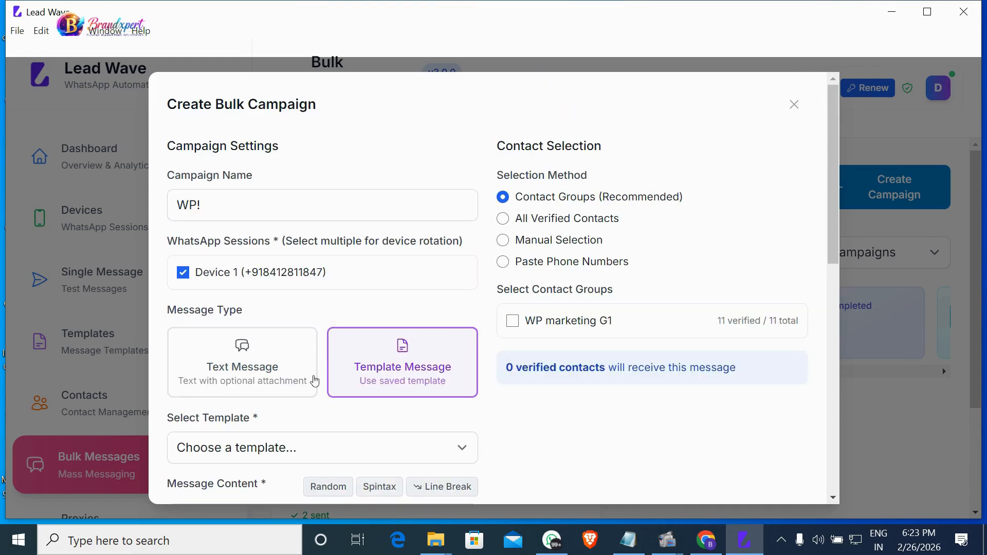
pyautogui.scroll(-2, 416, 369)
pyautogui.click(282, 370)
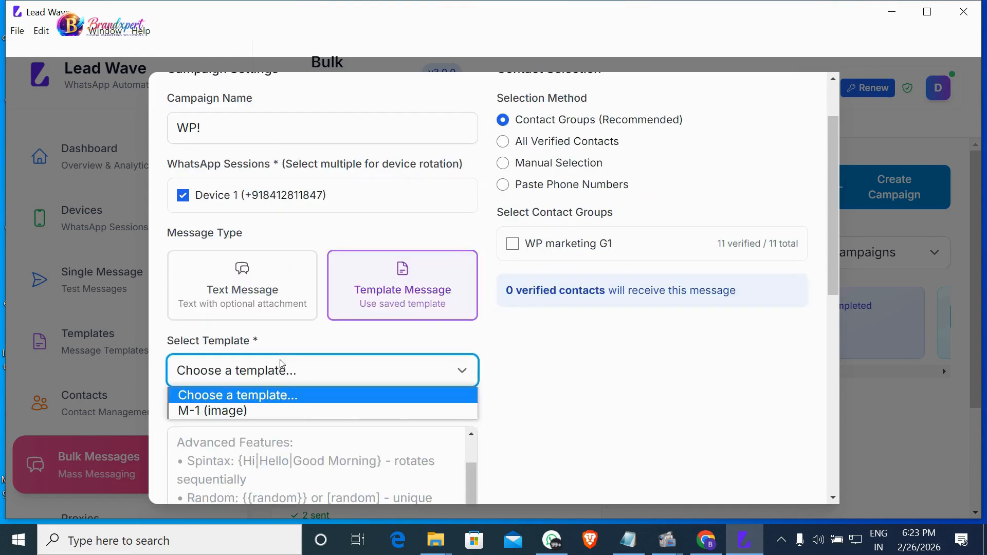
pyautogui.click(249, 414)
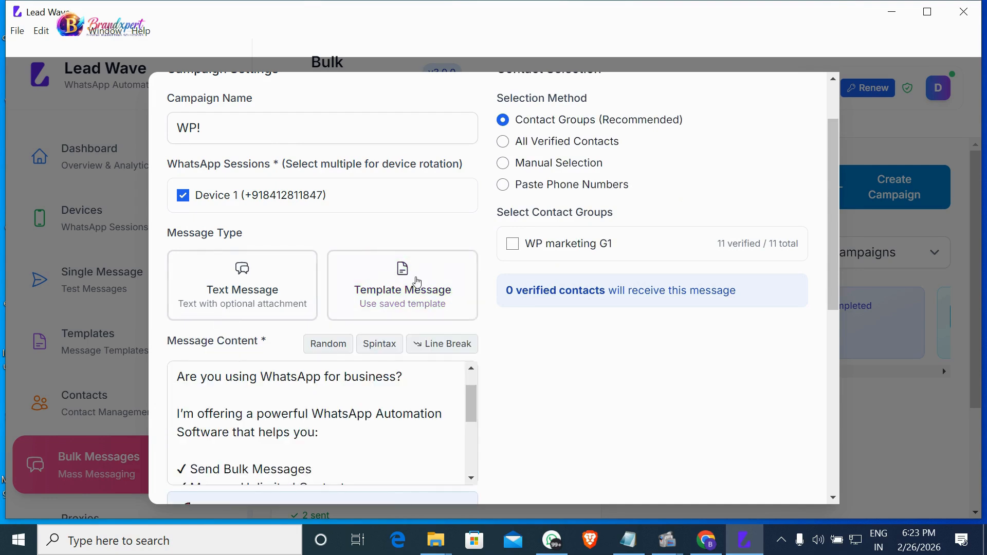
pyautogui.scroll(-1, 406, 416)
pyautogui.scroll(-3, 405, 417)
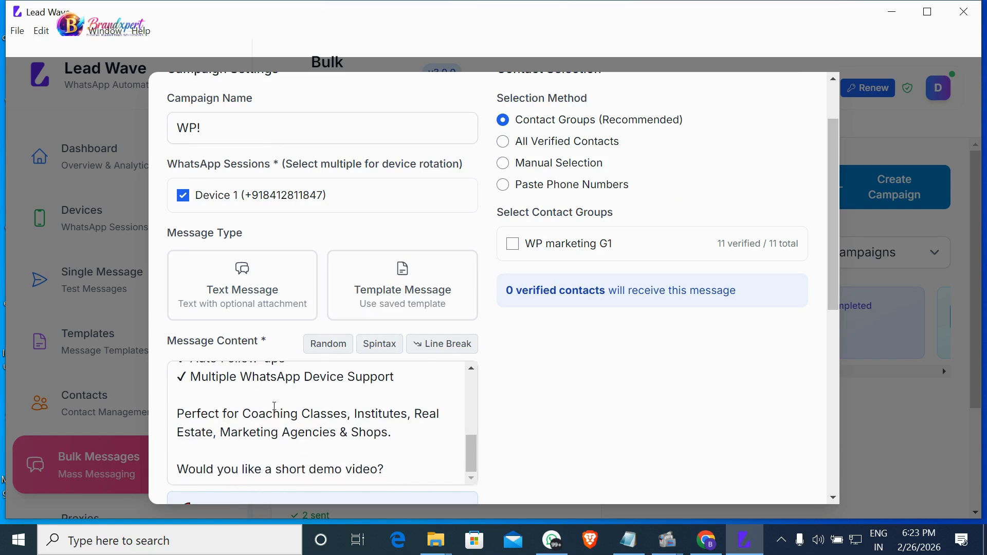
pyautogui.scroll(6, 288, 411)
pyautogui.scroll(-8, 352, 385)
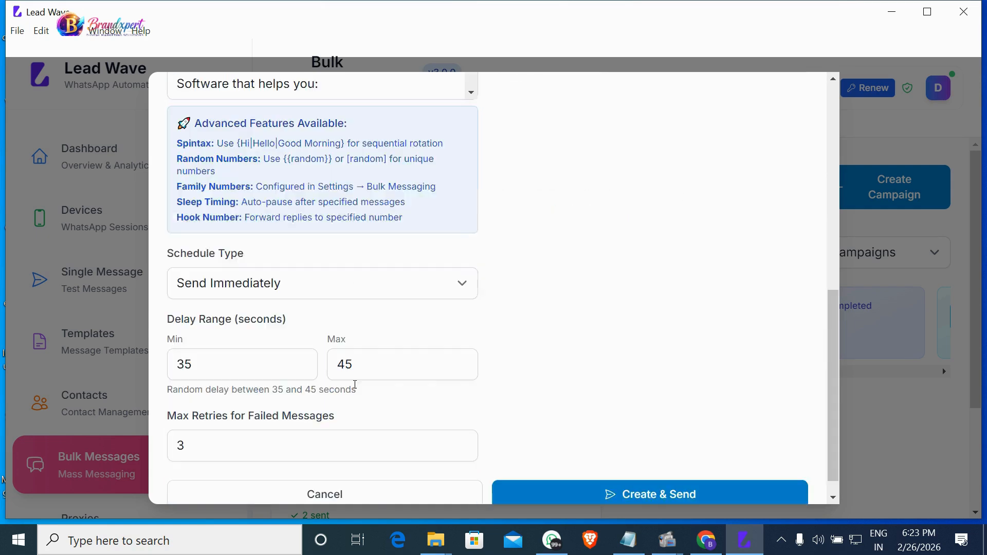
pyautogui.scroll(1, 261, 281)
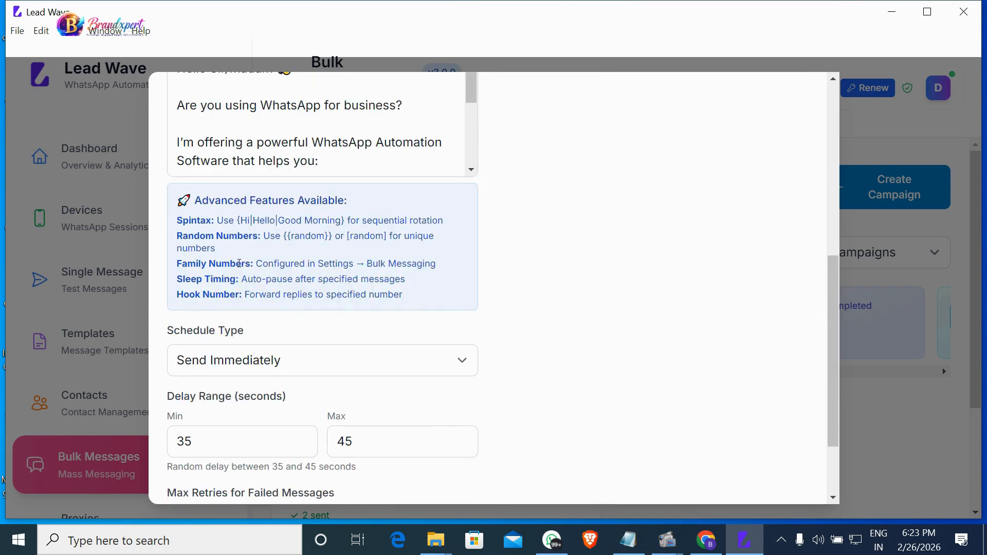
# Keep the schedule type as send immediately and review the 35–45 second delay and 3 retries.
pyautogui.click(282, 367)
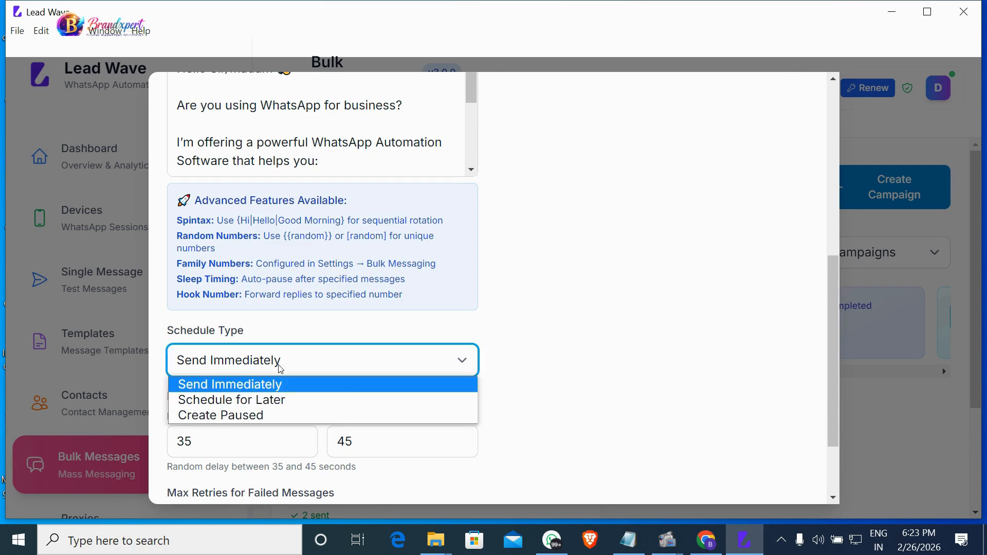
pyautogui.click(281, 387)
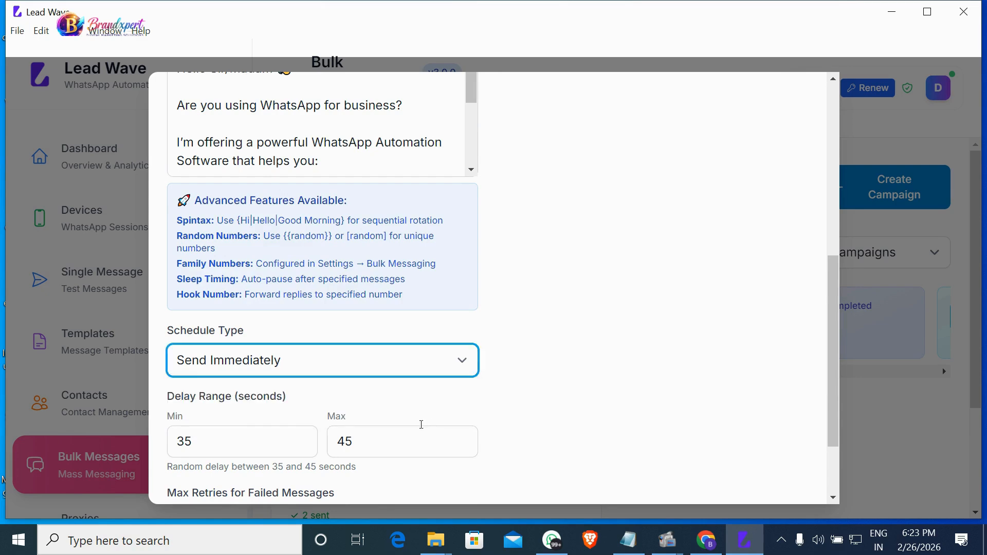
pyautogui.scroll(-1, 432, 424)
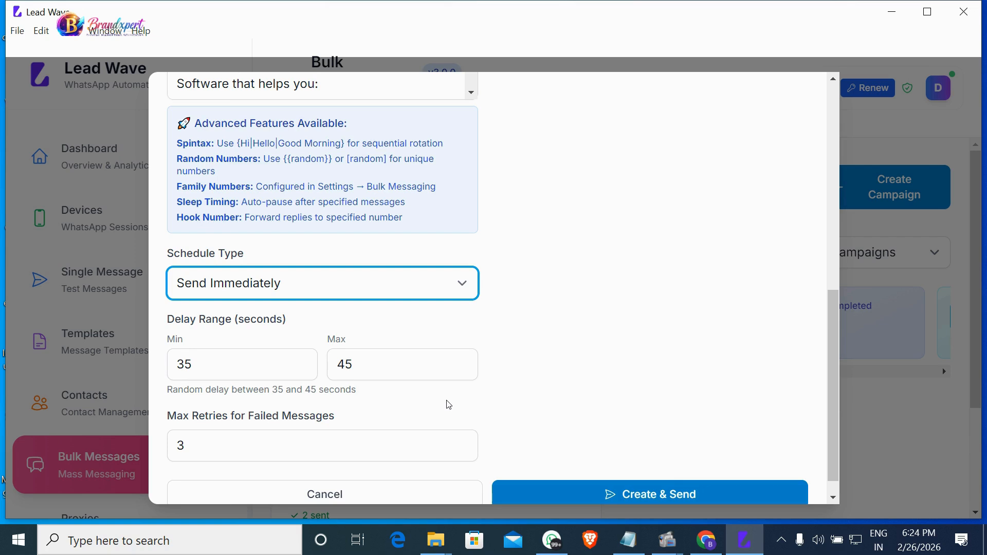
pyautogui.scroll(-1, 449, 404)
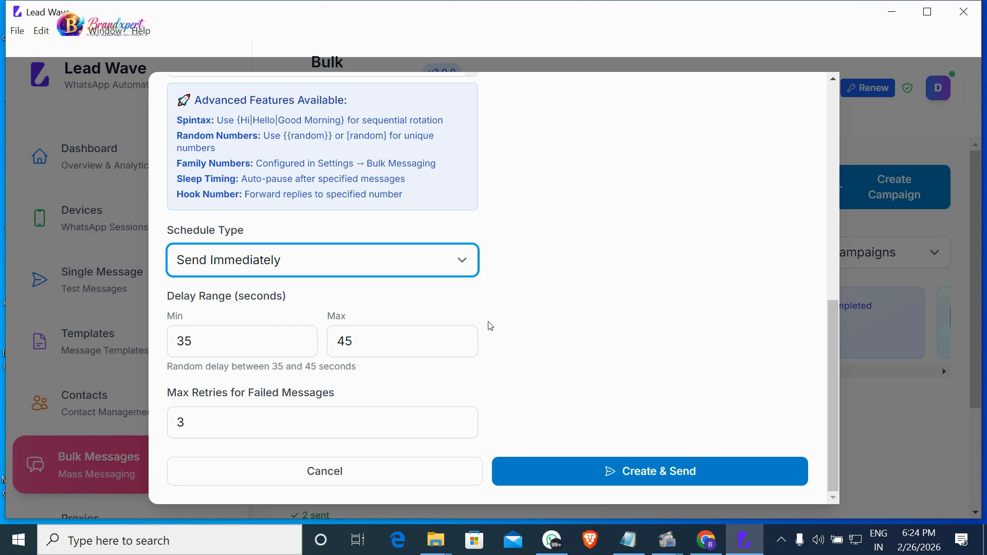
pyautogui.scroll(5, 369, 346)
pyautogui.scroll(5, 369, 347)
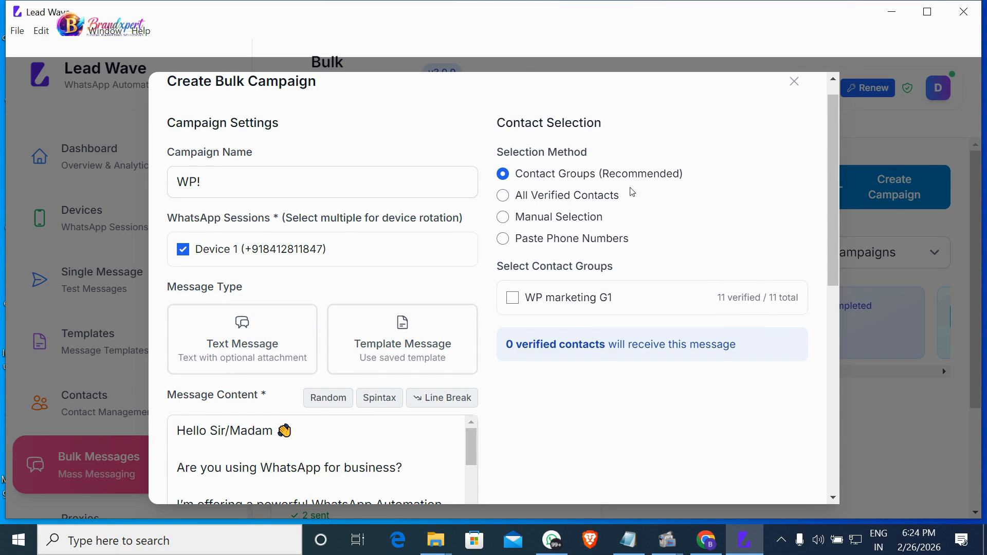
# Target the WP marketing G1 contact group and create and send campaign WP!
pyautogui.click(512, 298)
pyautogui.scroll(-5, 580, 395)
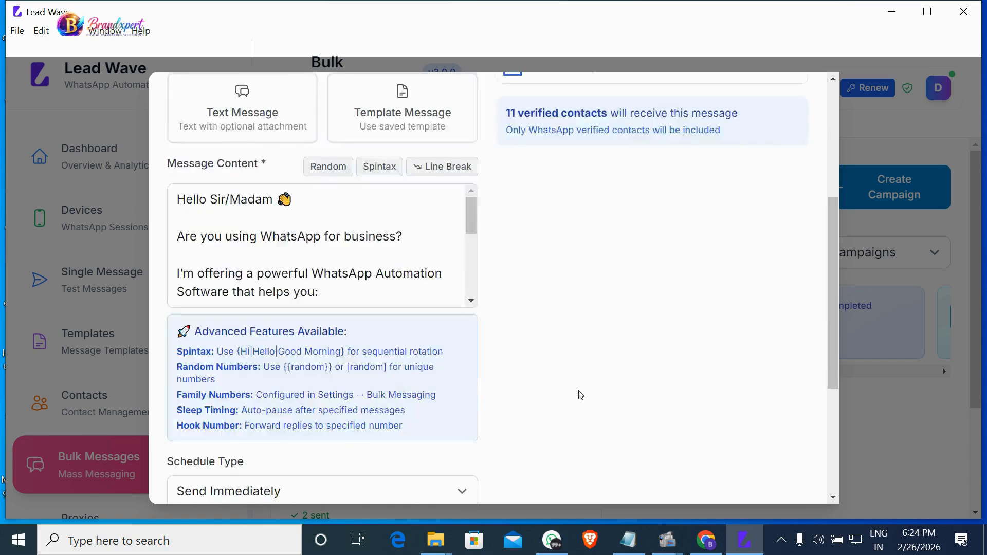
pyautogui.scroll(5, 359, 350)
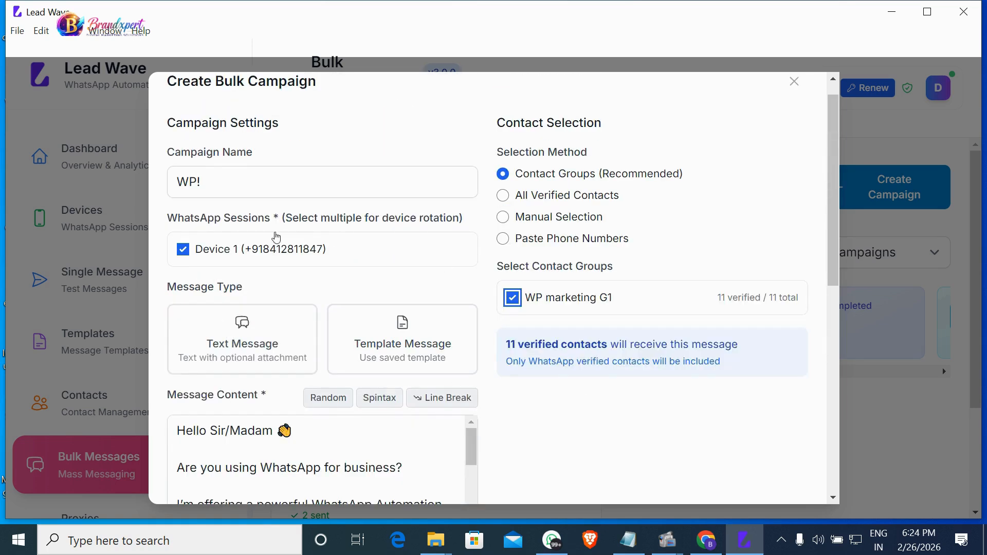
pyautogui.scroll(-5, 404, 277)
pyautogui.scroll(-5, 404, 277)
pyautogui.scroll(-5, 674, 430)
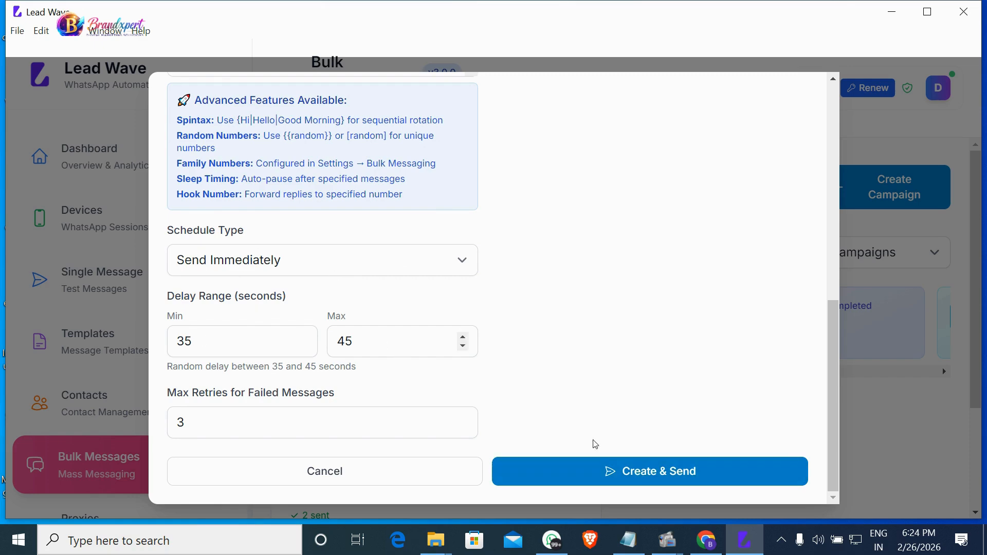
pyautogui.click(624, 480)
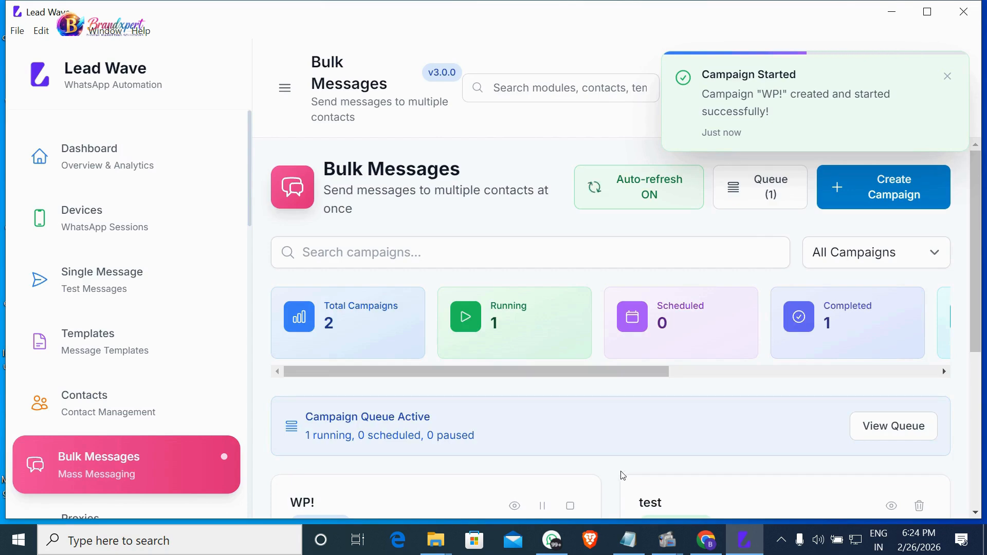
# Scroll down the Bulk Messages page to the WP! campaign card.
pyautogui.scroll(-3, 591, 457)
pyautogui.scroll(-3, 594, 457)
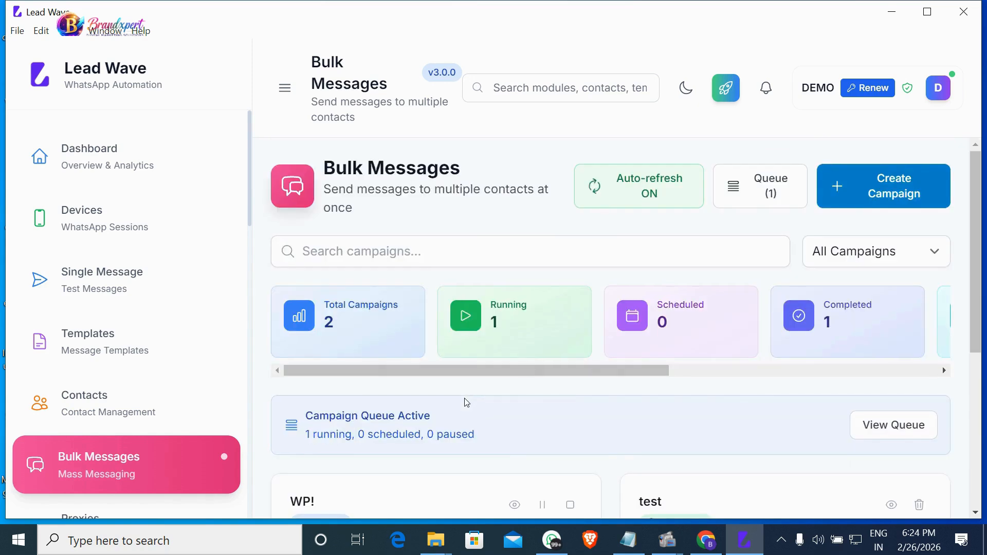
pyautogui.scroll(-5, 467, 402)
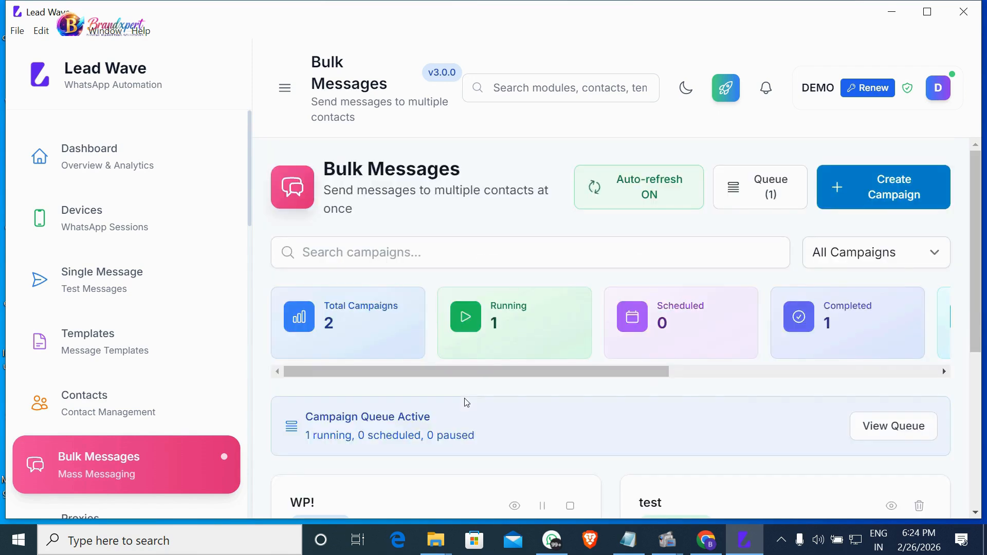
pyautogui.scroll(-8, 123, 377)
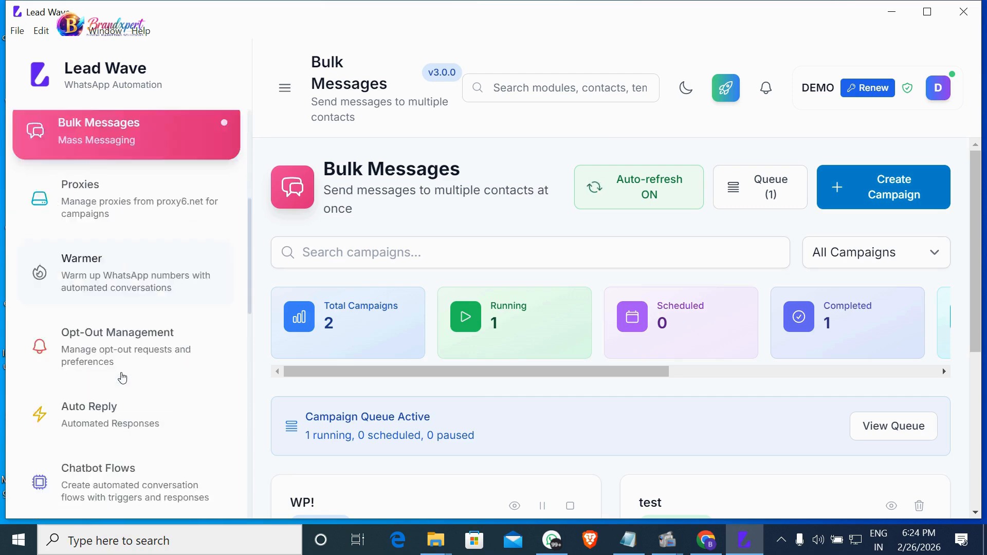
pyautogui.scroll(-2, 122, 377)
pyautogui.scroll(-5, 676, 395)
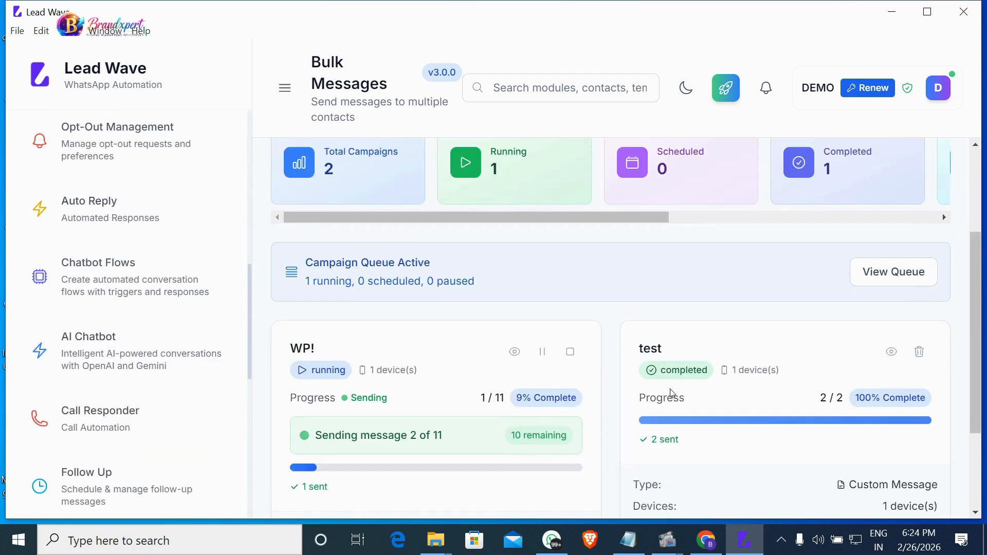
pyautogui.scroll(-4, 700, 384)
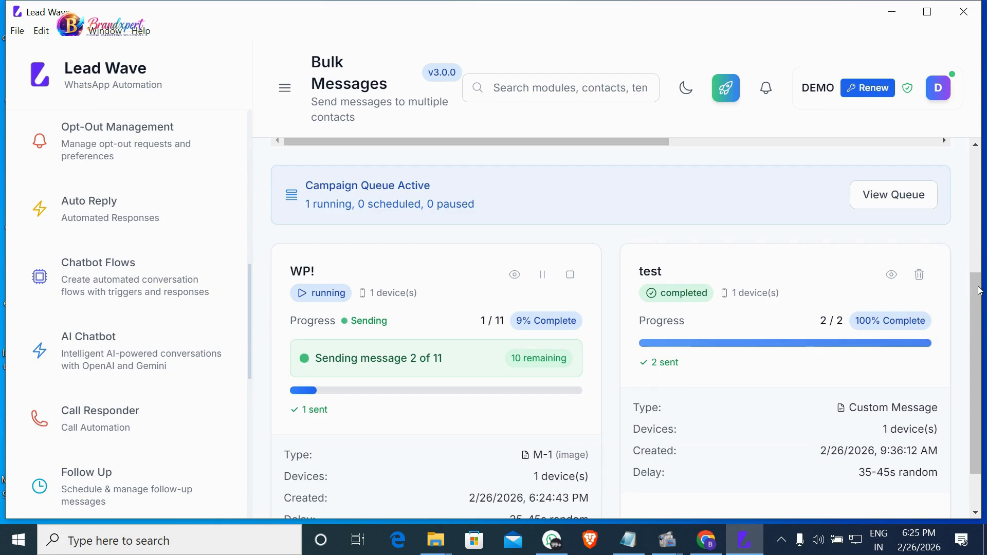
pyautogui.scroll(-1, 982, 310)
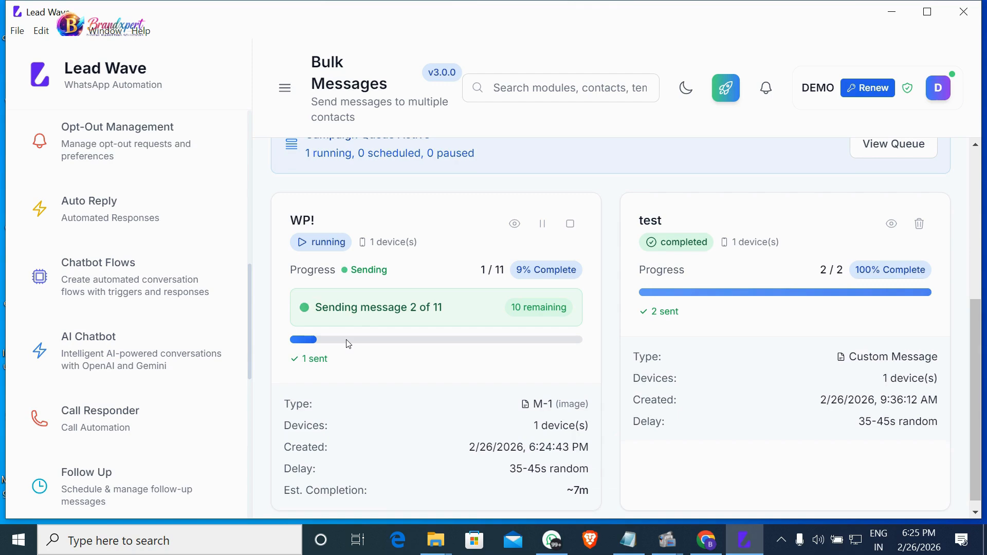
pyautogui.scroll(-5, 843, 358)
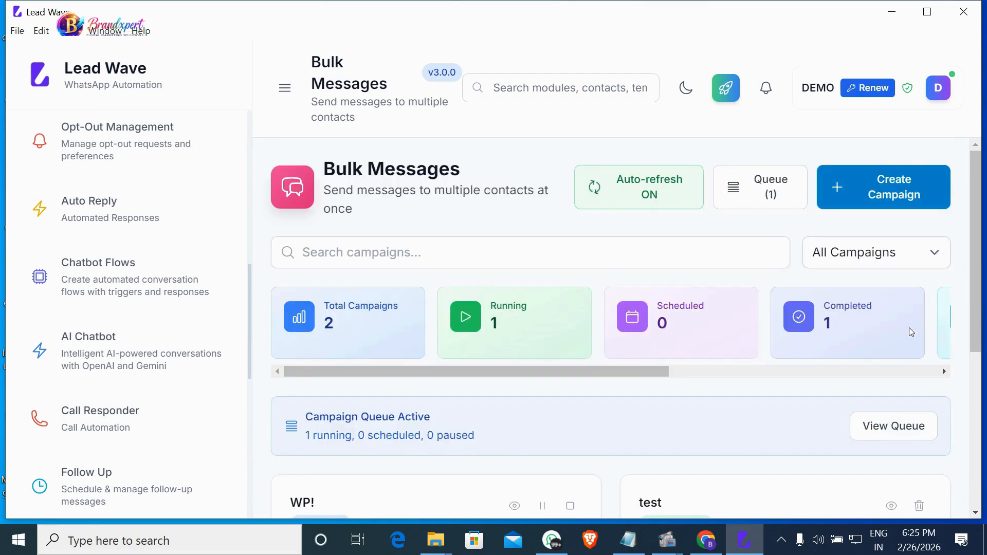
# Check WP! progress at 1 of 11 sent with M-1, then view the delivery in WhatsApp Web.
pyautogui.moveTo(978, 267); pyautogui.dragTo(984, 394)
pyautogui.scroll(-5, 763, 394)
pyautogui.moveTo(974, 229); pyautogui.dragTo(983, 352)
pyautogui.scroll(-3, 665, 439)
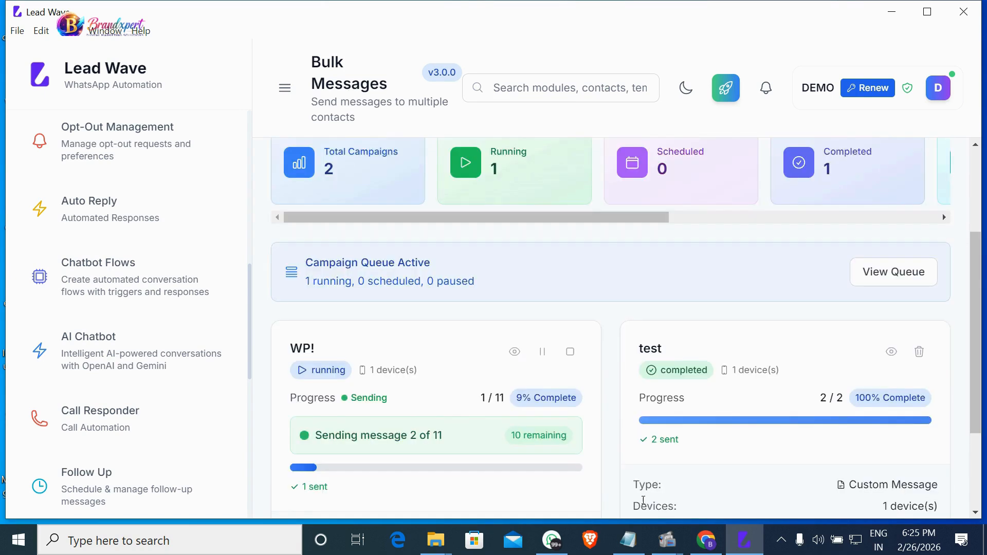
pyautogui.click(707, 540)
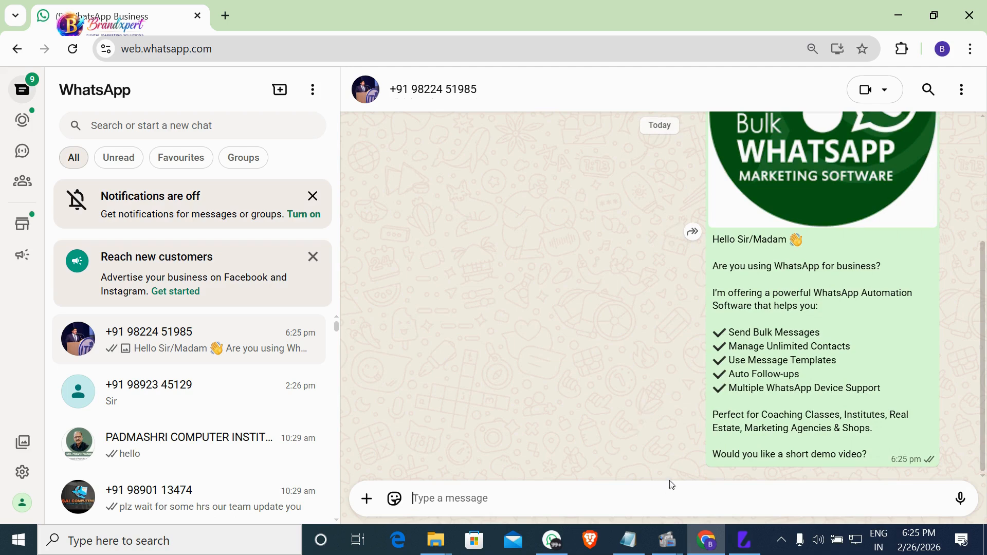
# Leave WhatsApp Web for Lead Wave and scroll to the WP! campaign card.
pyautogui.click(898, 15)
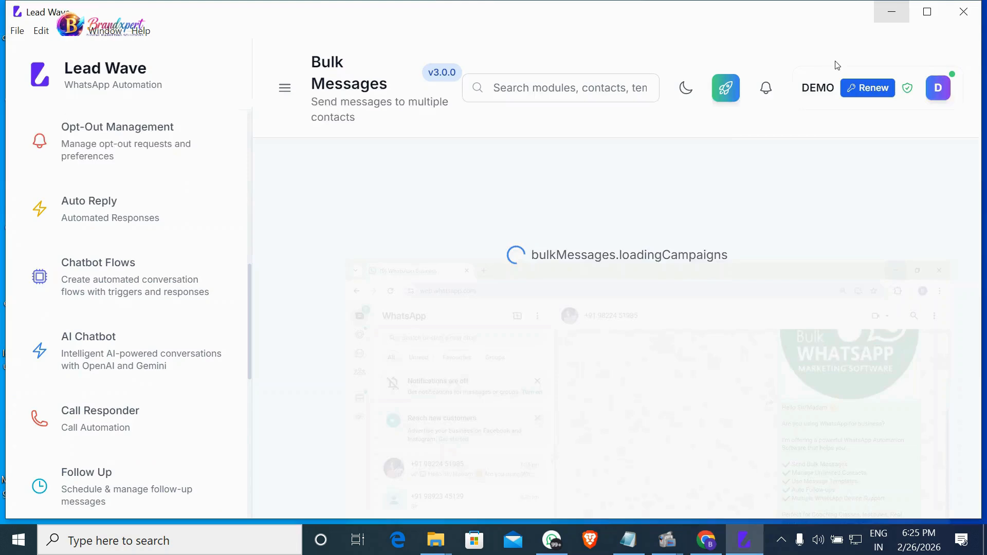
pyautogui.scroll(-4, 591, 391)
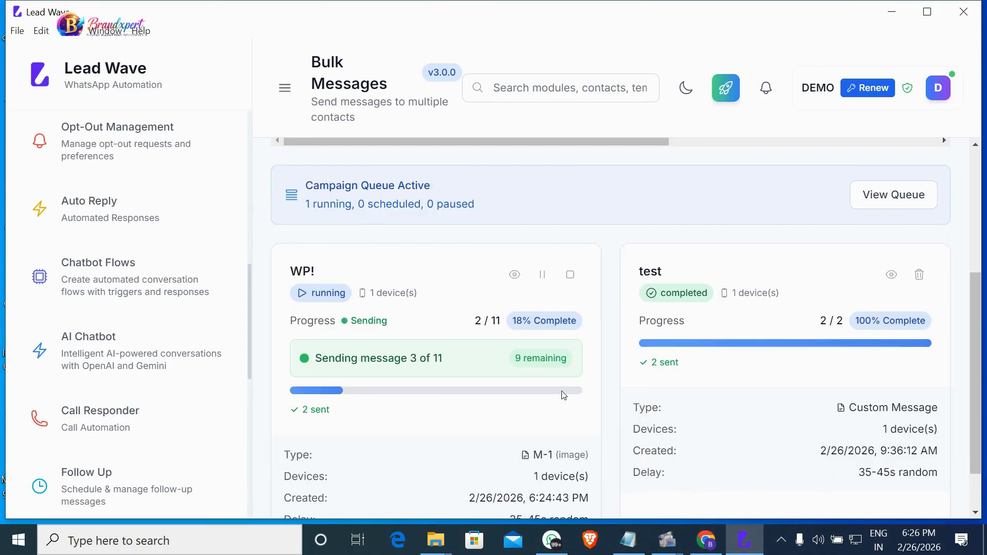
pyautogui.scroll(4, 416, 386)
pyautogui.scroll(-3, 419, 397)
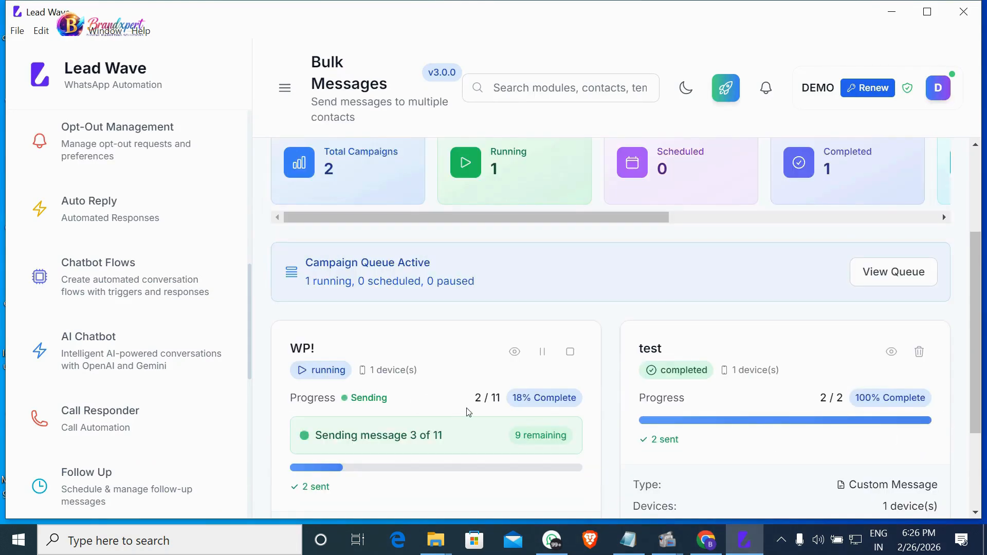
pyautogui.scroll(-2, 508, 448)
pyautogui.scroll(4, 478, 455)
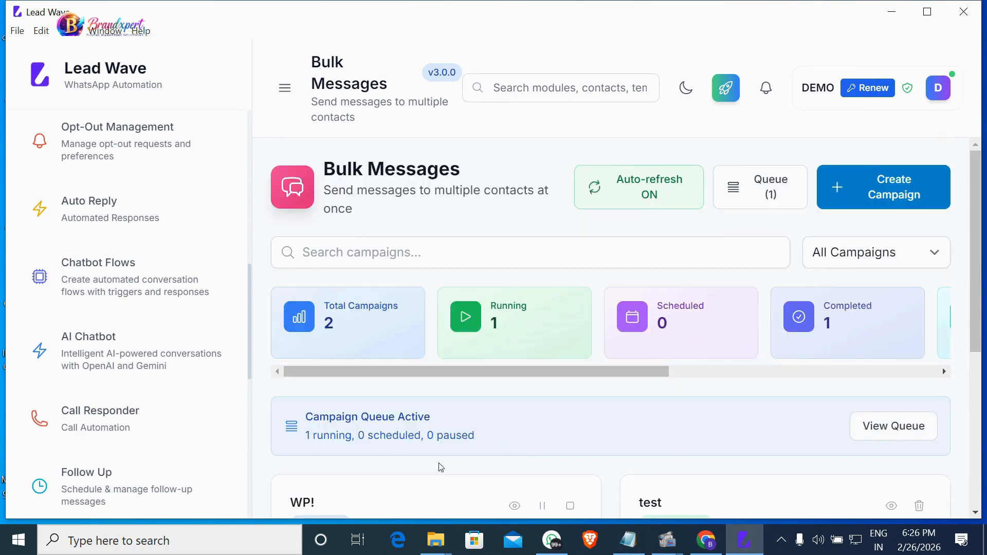
pyautogui.scroll(-2, 617, 421)
pyautogui.scroll(-3, 968, 308)
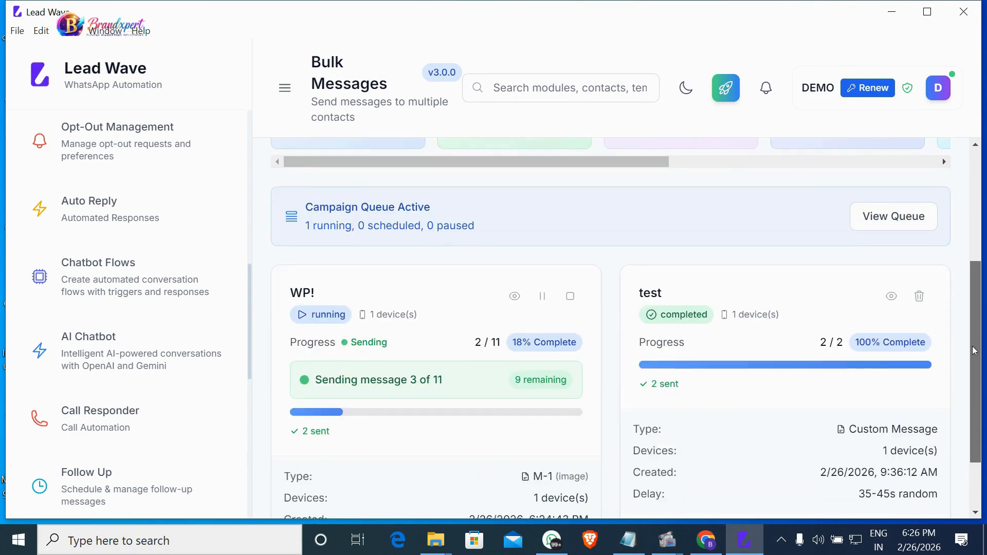
pyautogui.scroll(4, 975, 350)
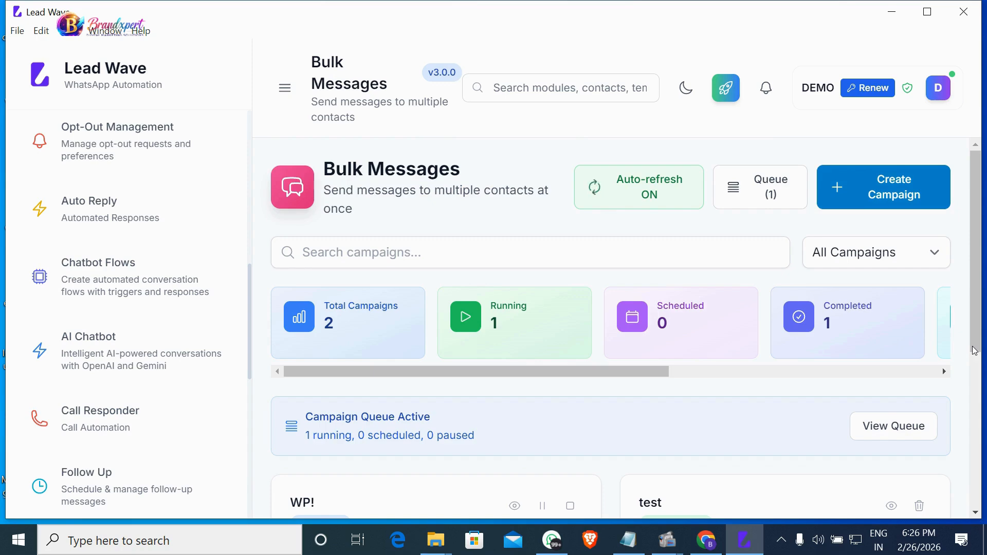
# Watch WP! advance to 3 of 11 sent, then check new deliveries in WhatsApp Web.
pyautogui.scroll(-1, 979, 352)
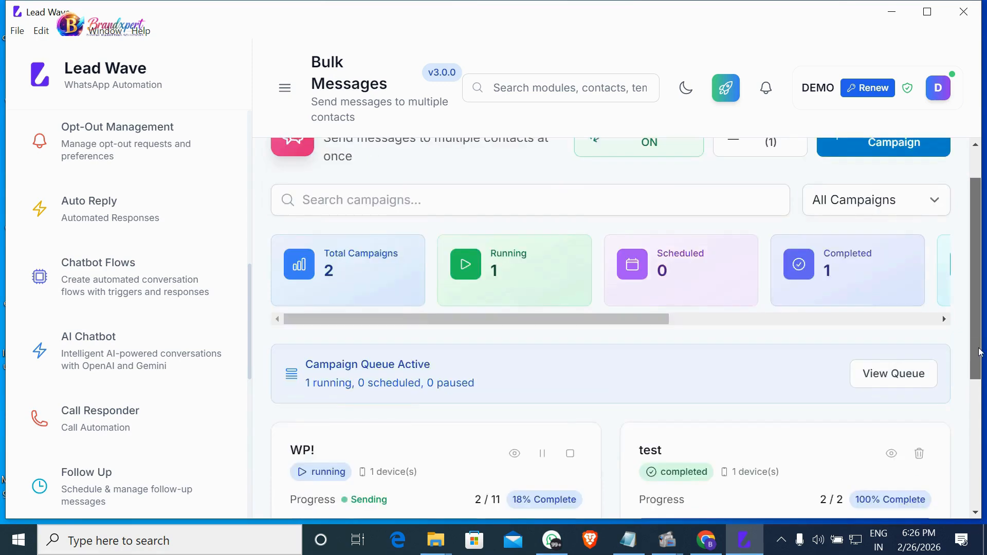
pyautogui.scroll(-3, 979, 352)
pyautogui.scroll(4, 979, 352)
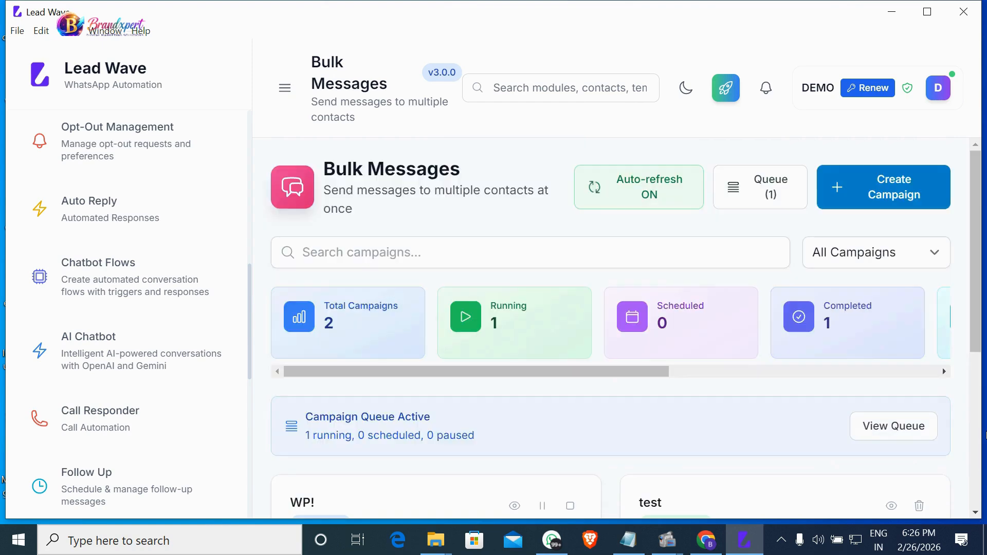
pyautogui.scroll(-5, 955, 419)
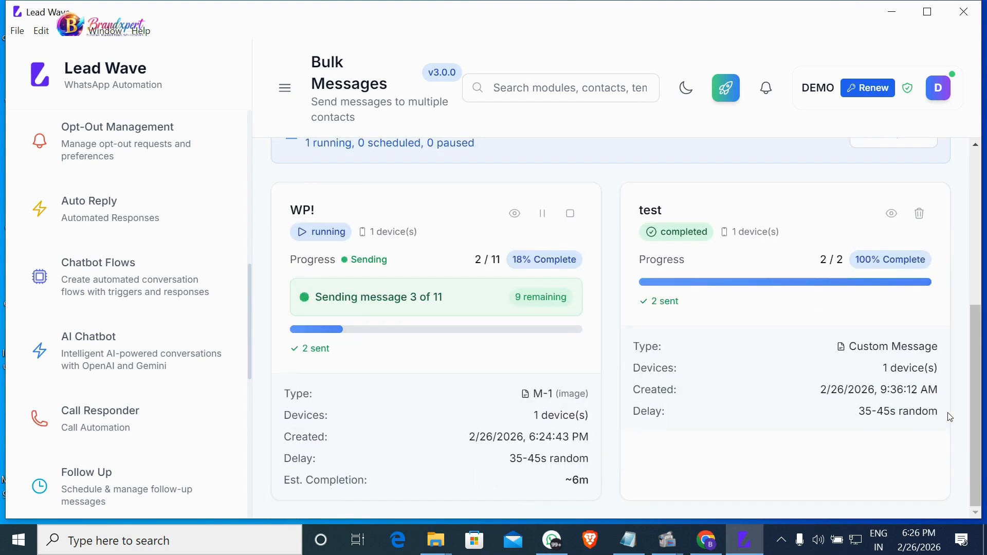
pyautogui.scroll(5, 950, 417)
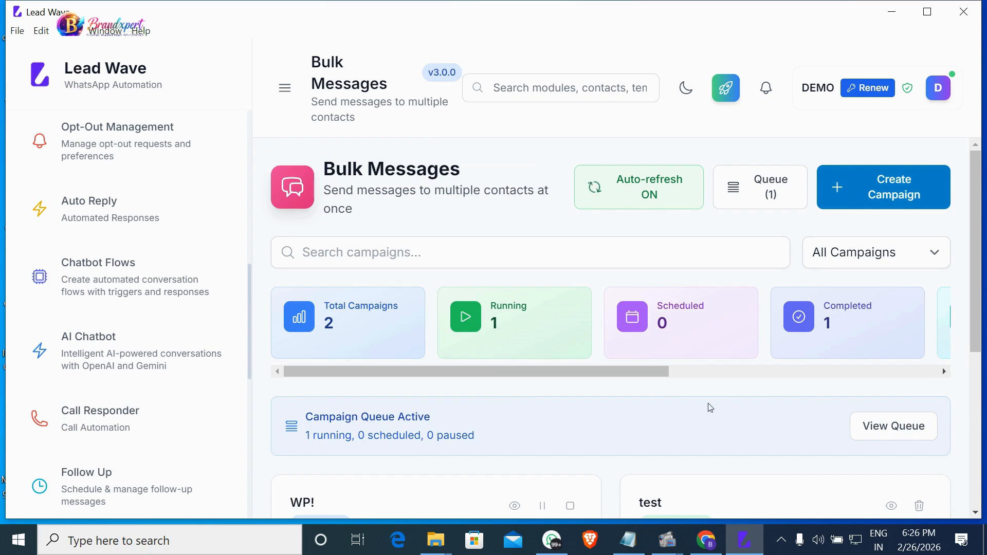
pyautogui.scroll(-5, 695, 437)
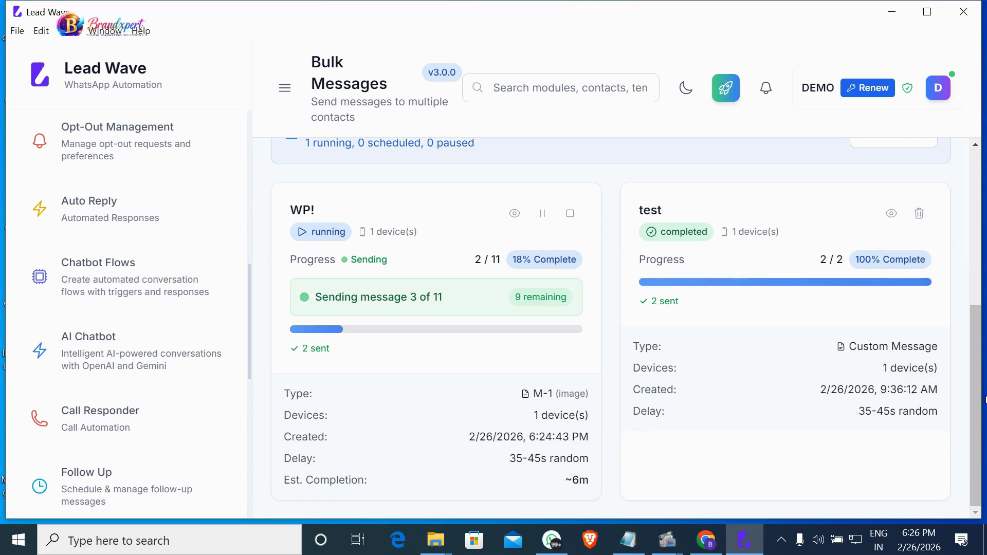
pyautogui.scroll(5, 979, 394)
pyautogui.scroll(-2, 978, 392)
pyautogui.scroll(-2, 979, 397)
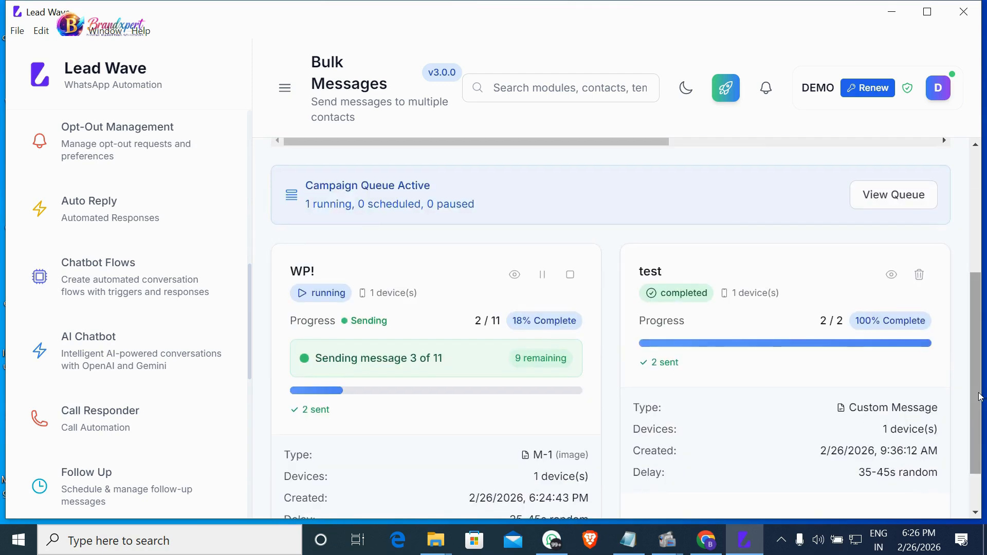
pyautogui.scroll(3, 980, 396)
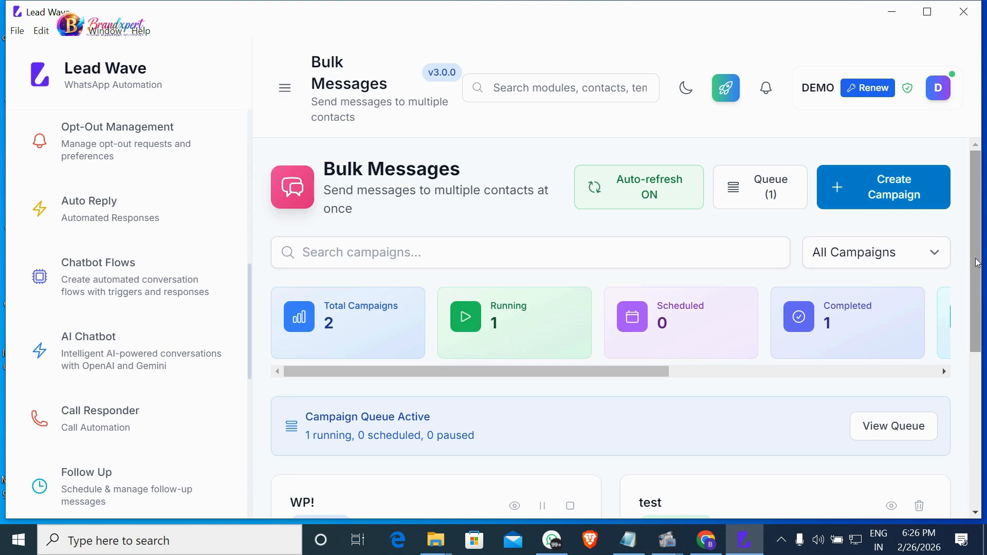
pyautogui.moveTo(924, 94)
pyautogui.scroll(-3, 976, 355)
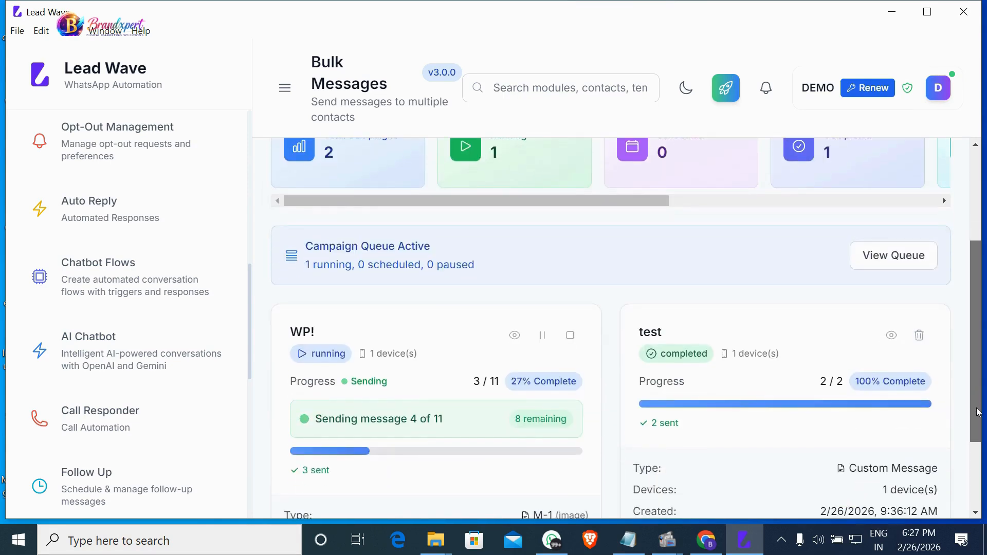
pyautogui.click(706, 540)
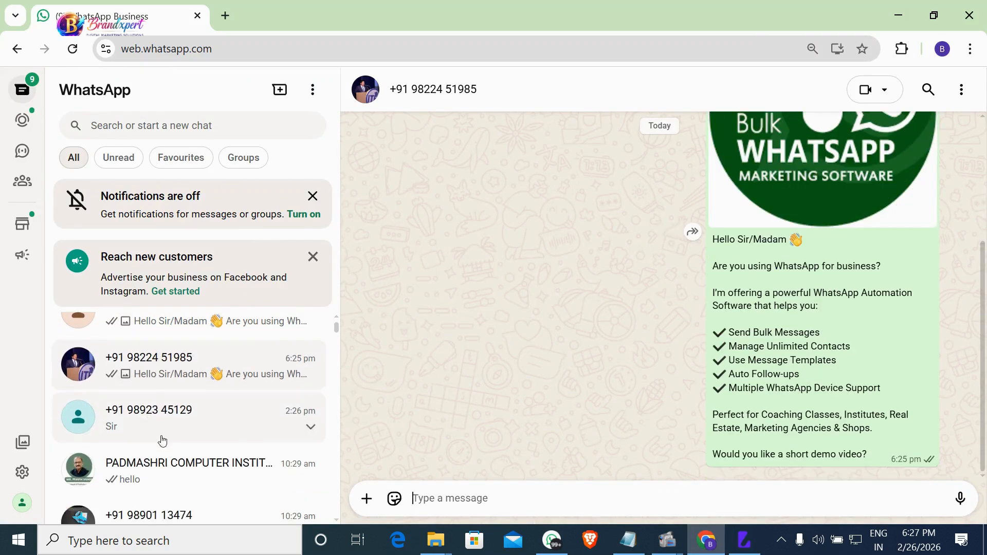
# Return to Lead Wave and open the Message Templates list showing the M-1 image template.
pyautogui.click(744, 539)
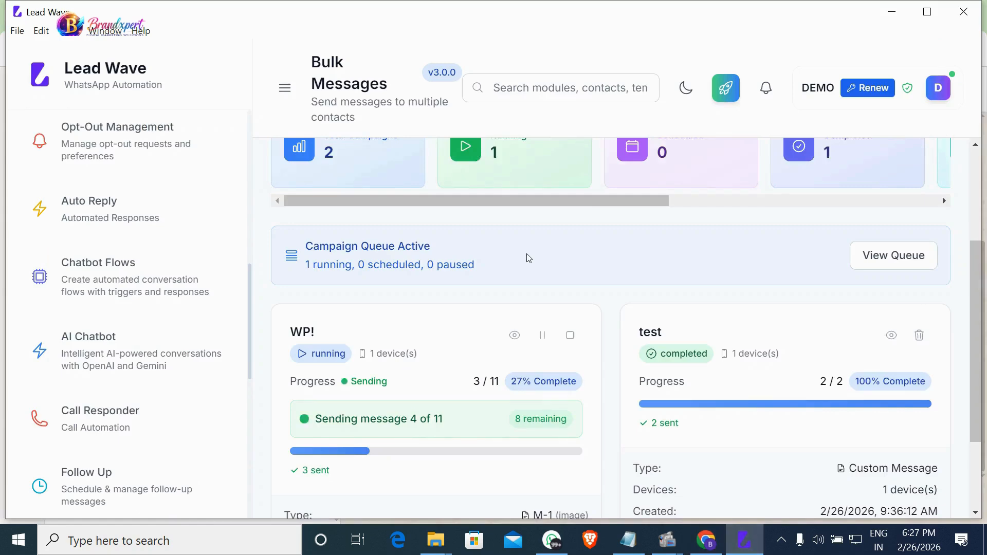
pyautogui.scroll(3, 127, 316)
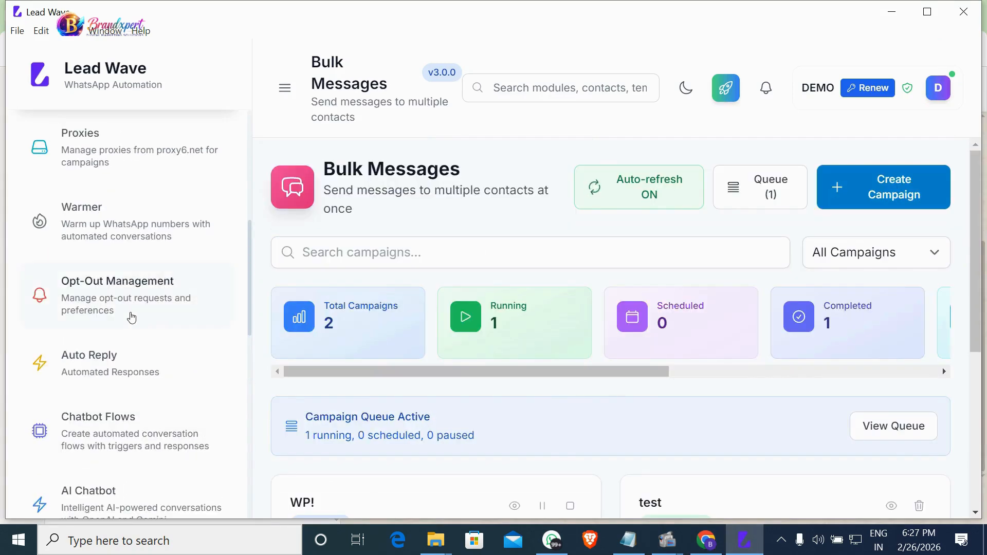
pyautogui.scroll(4, 130, 317)
pyautogui.scroll(2, 130, 315)
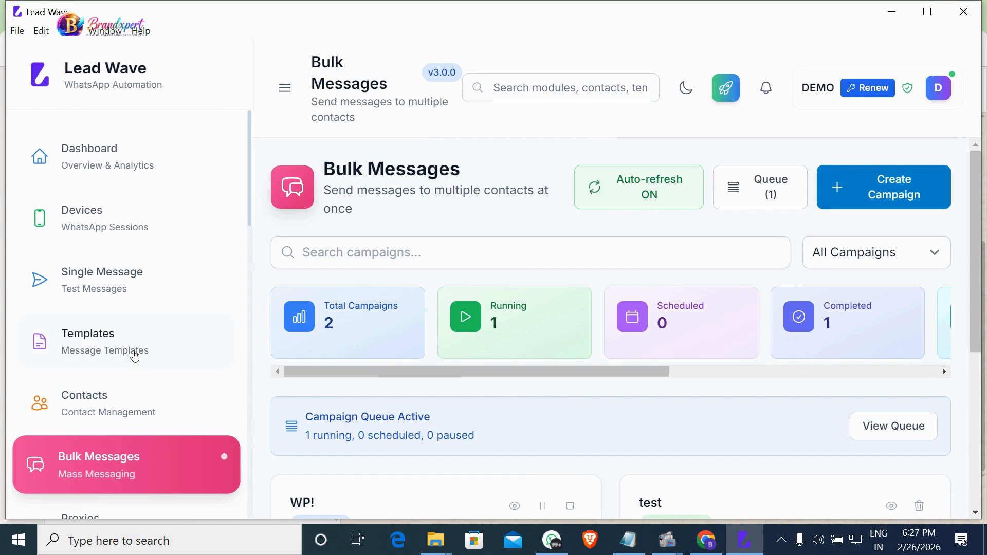
pyautogui.scroll(-2, 134, 356)
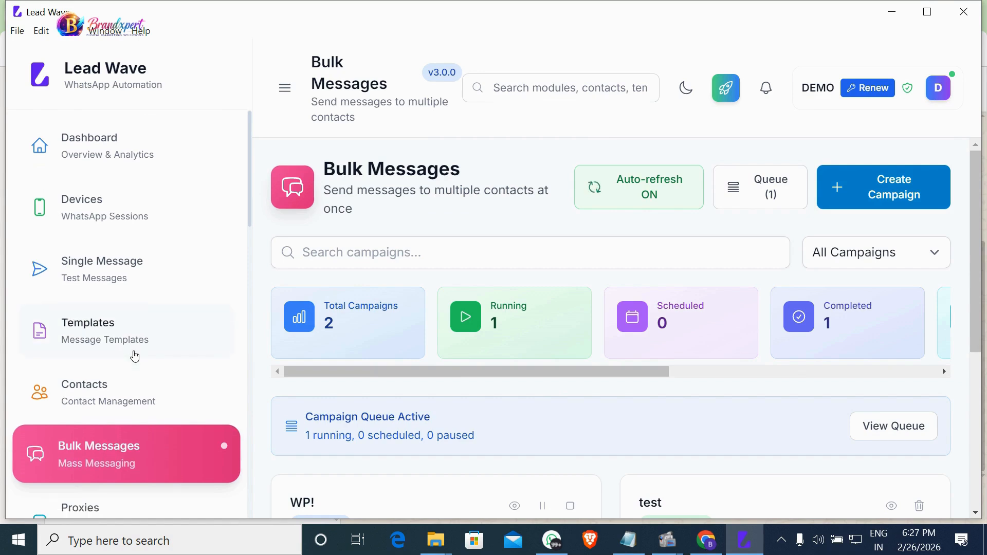
pyautogui.click(118, 200)
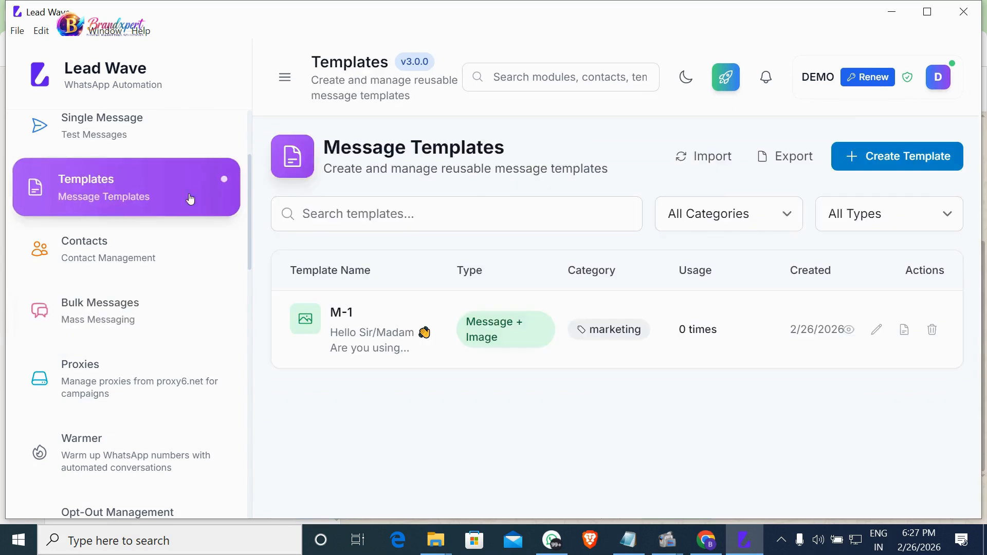
# Scroll the sidebar down to reveal the Settings entry.
pyautogui.scroll(2, 127, 302)
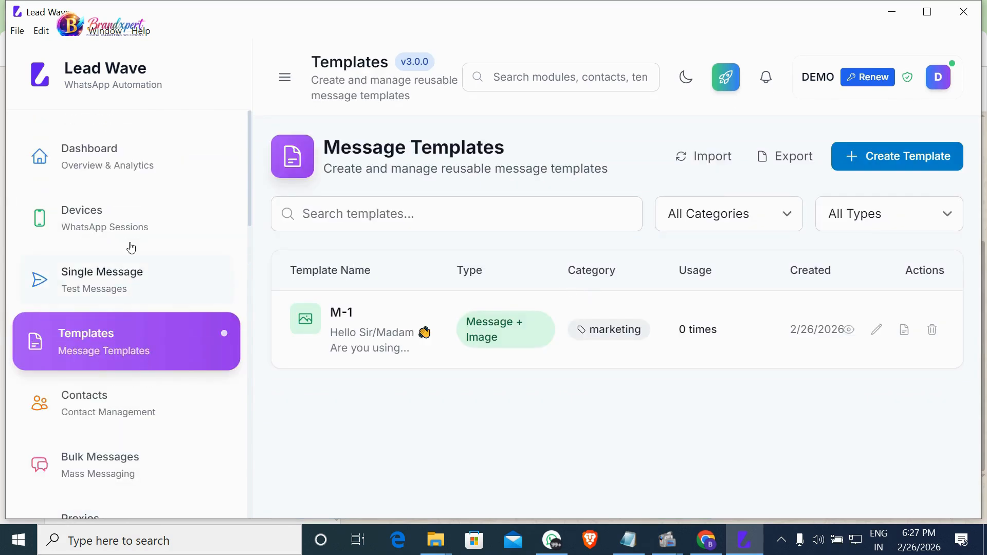
pyautogui.scroll(-3, 133, 345)
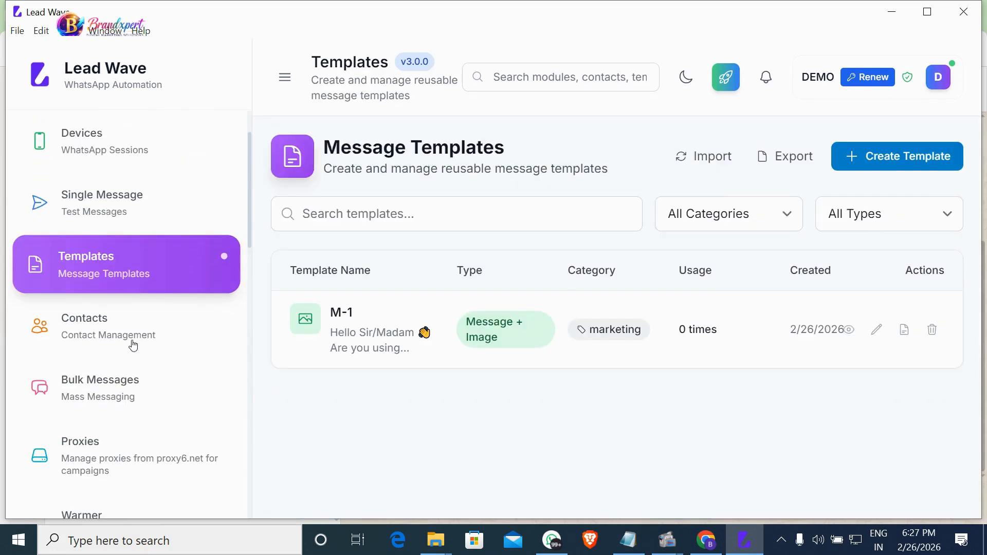
pyautogui.scroll(-7, 135, 335)
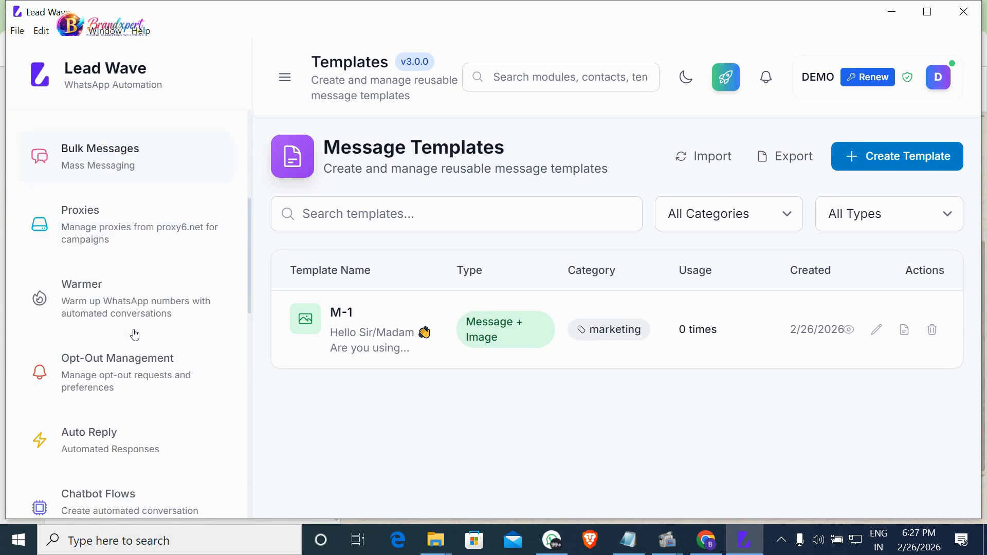
pyautogui.scroll(-2, 134, 334)
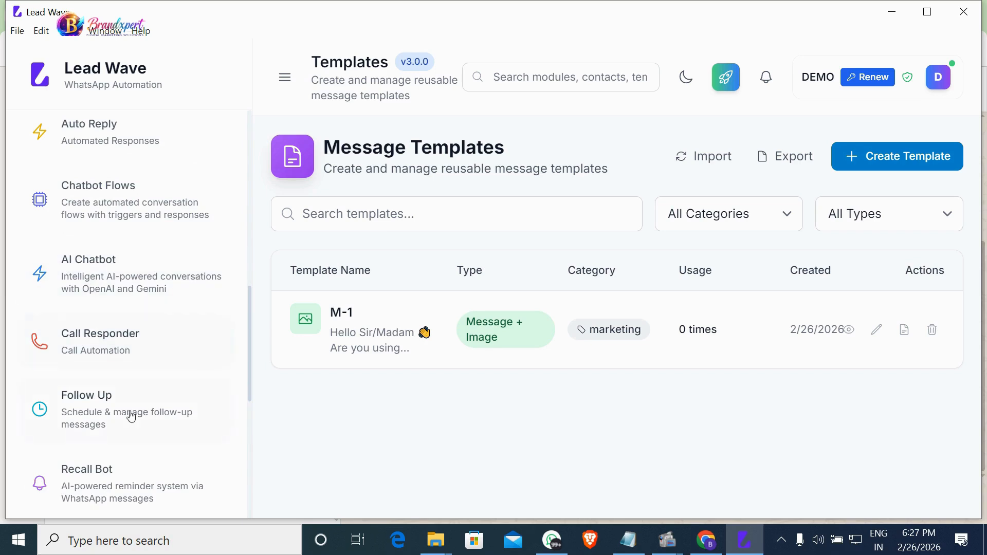
pyautogui.scroll(-4, 145, 430)
pyautogui.scroll(-5, 145, 432)
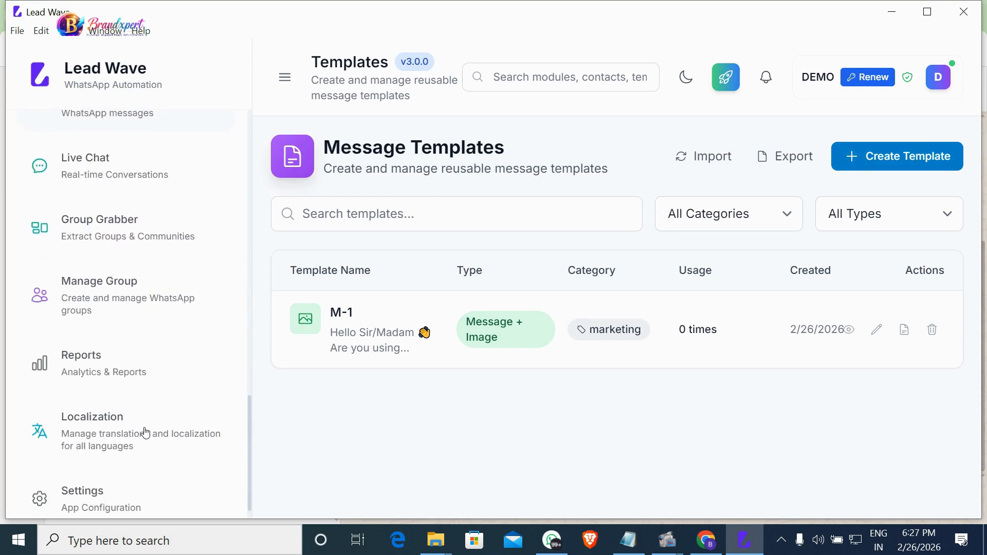
# Open Lead Wave Settings on the Bulk Messaging tab.
pyautogui.click(134, 489)
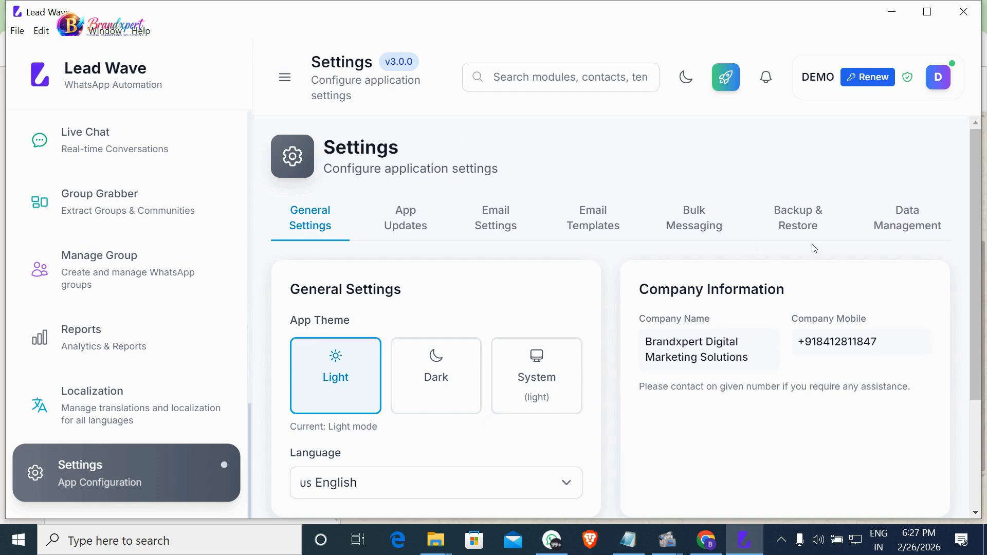
pyautogui.click(691, 232)
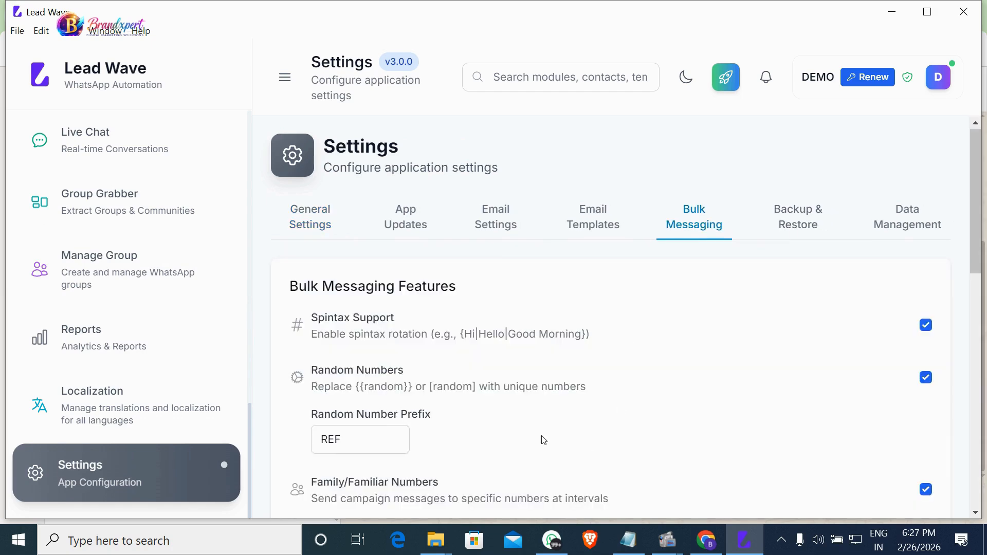
pyautogui.scroll(-8, 542, 439)
pyautogui.scroll(-3, 544, 440)
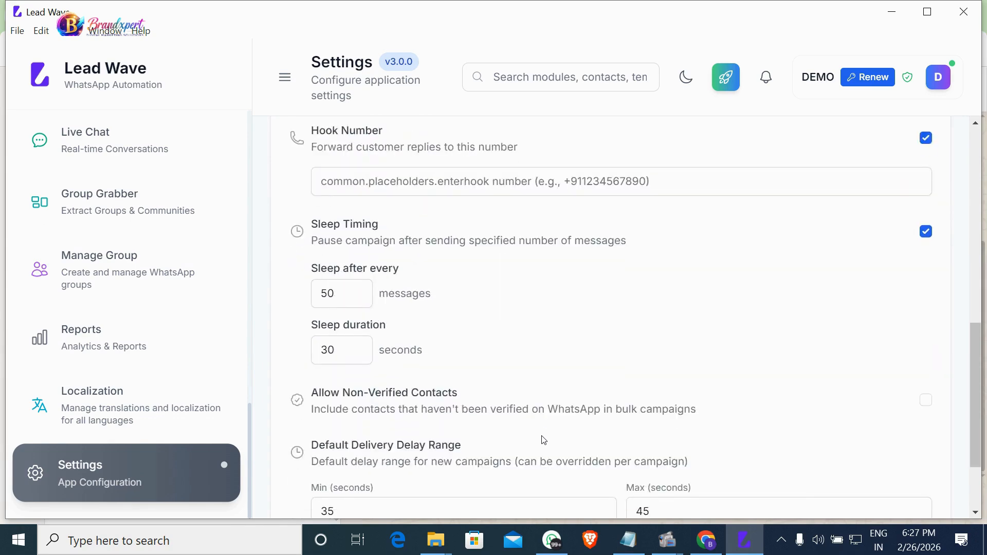
pyautogui.scroll(-2, 542, 439)
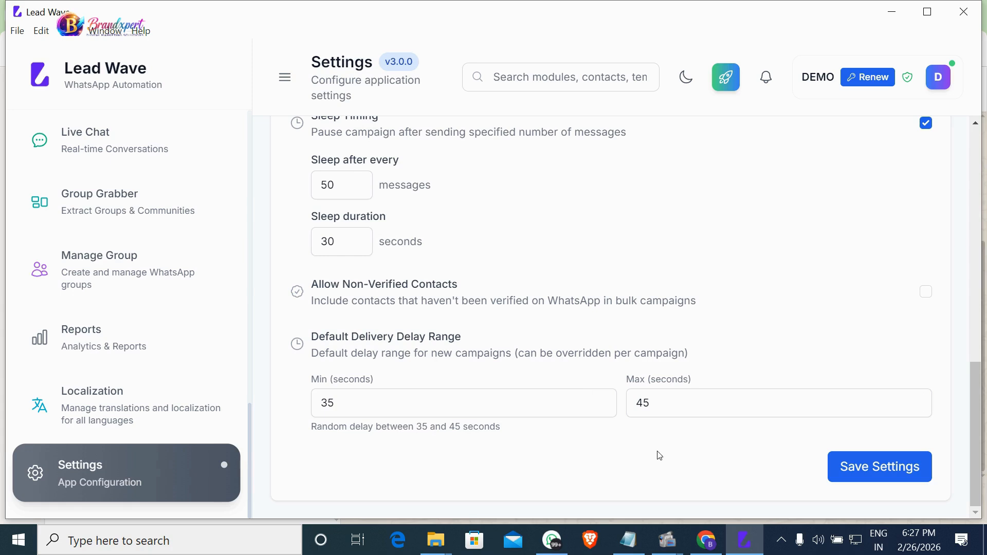
# Review family numbers every 40 messages, sleep 30 seconds after every 50, and delivery delay.
pyautogui.scroll(1, 659, 455)
pyautogui.scroll(1, 659, 455)
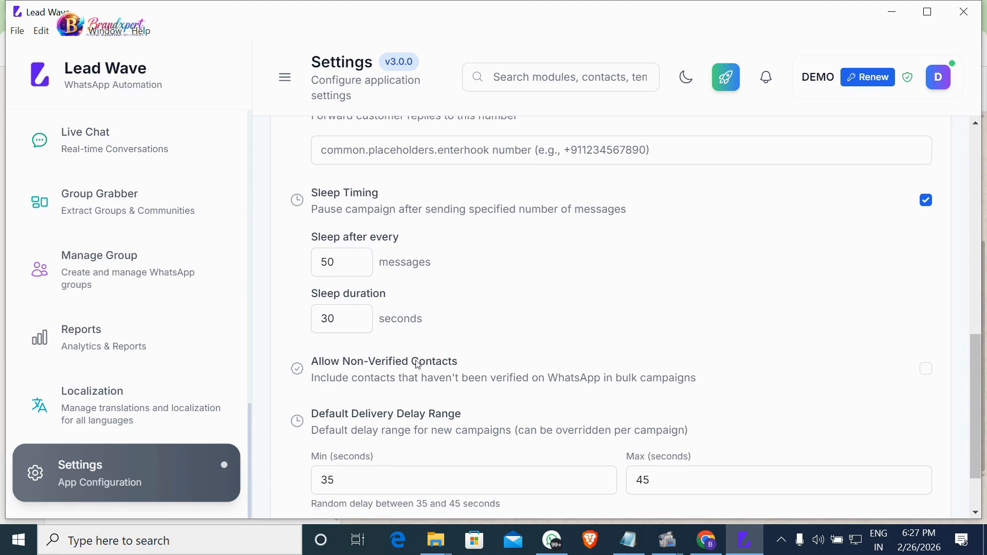
pyautogui.scroll(-2, 491, 411)
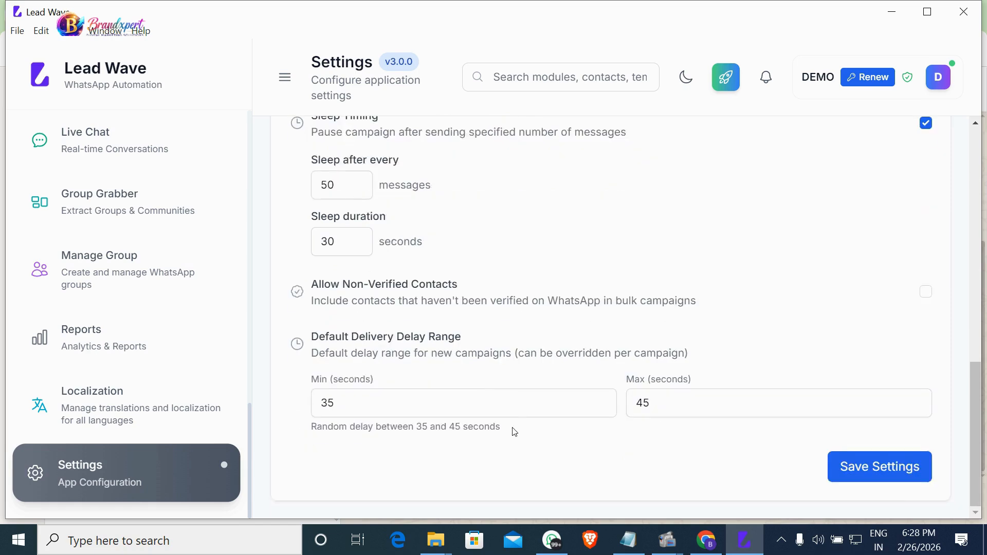
pyautogui.scroll(4, 513, 430)
pyautogui.scroll(2, 519, 434)
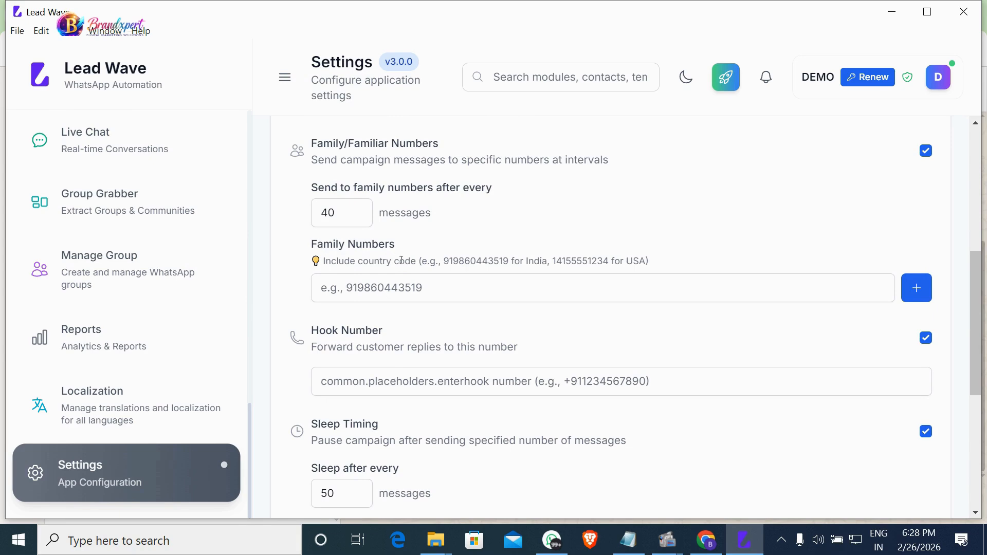
pyautogui.scroll(2, 428, 277)
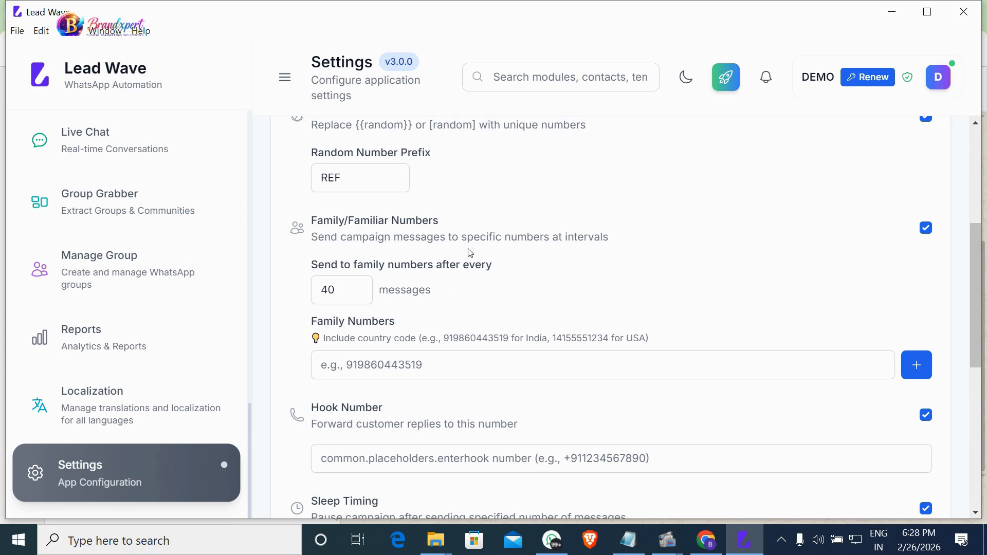
pyautogui.scroll(-7, 436, 304)
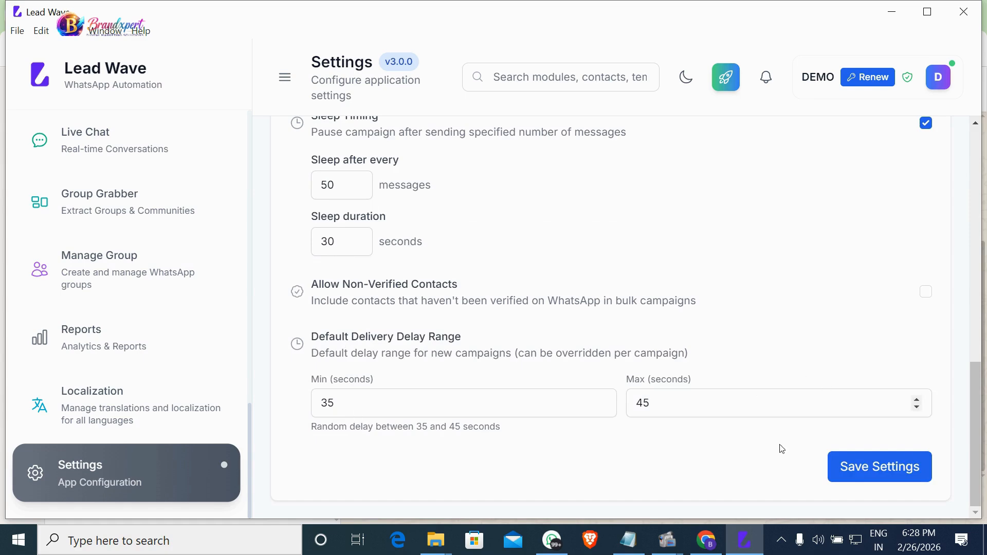
pyautogui.scroll(6, 419, 315)
pyautogui.scroll(5, 434, 341)
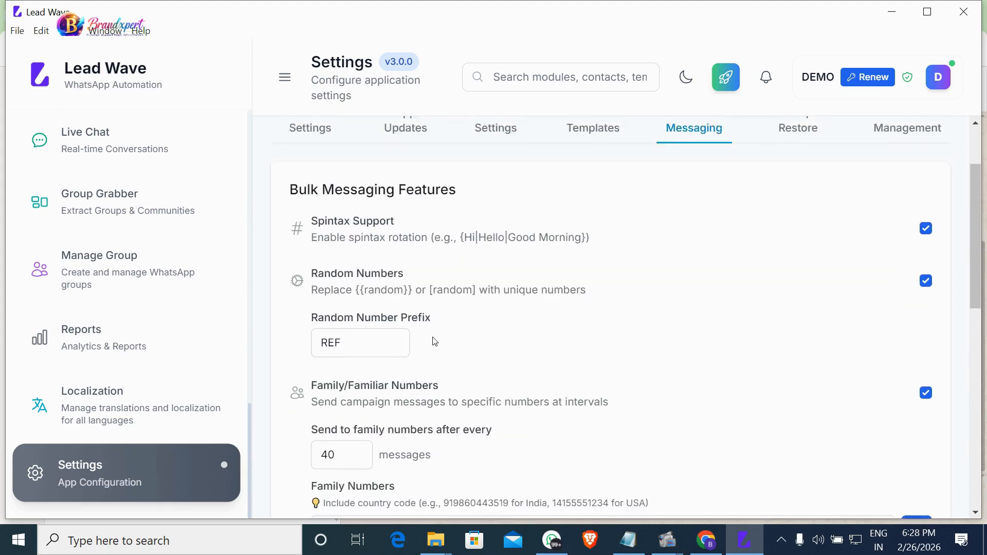
pyautogui.scroll(-6, 433, 337)
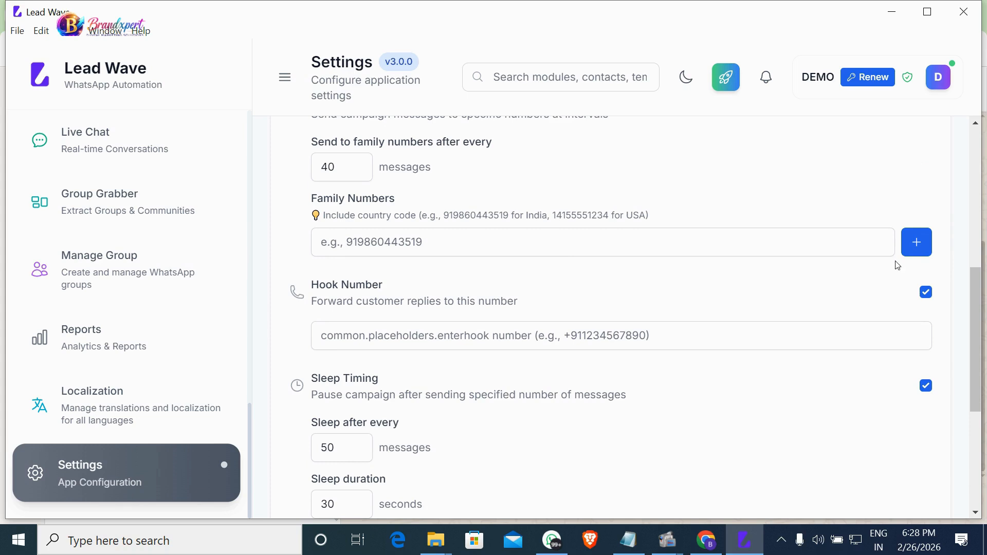
# Enter the family phone number and add it to the Family Numbers list.
pyautogui.click(915, 258)
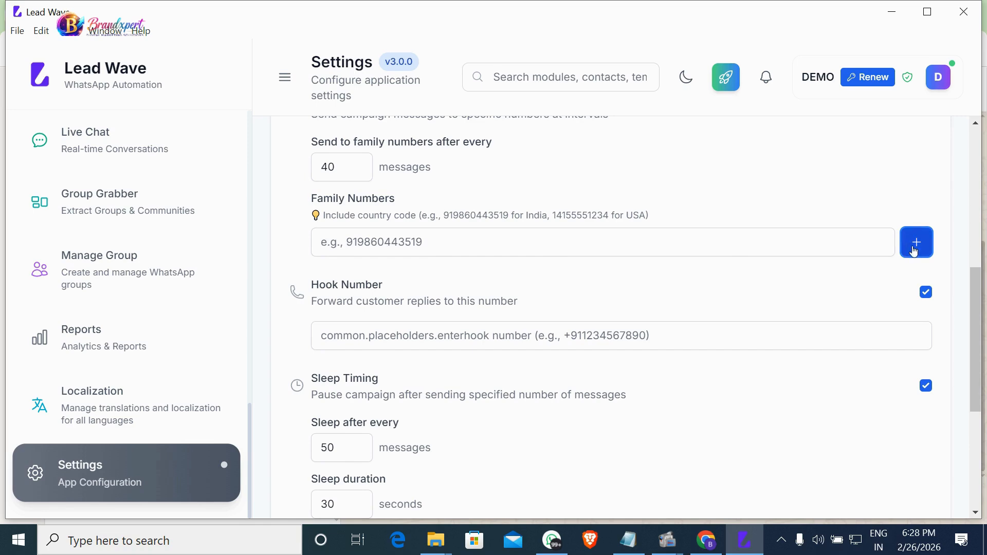
pyautogui.click(462, 246)
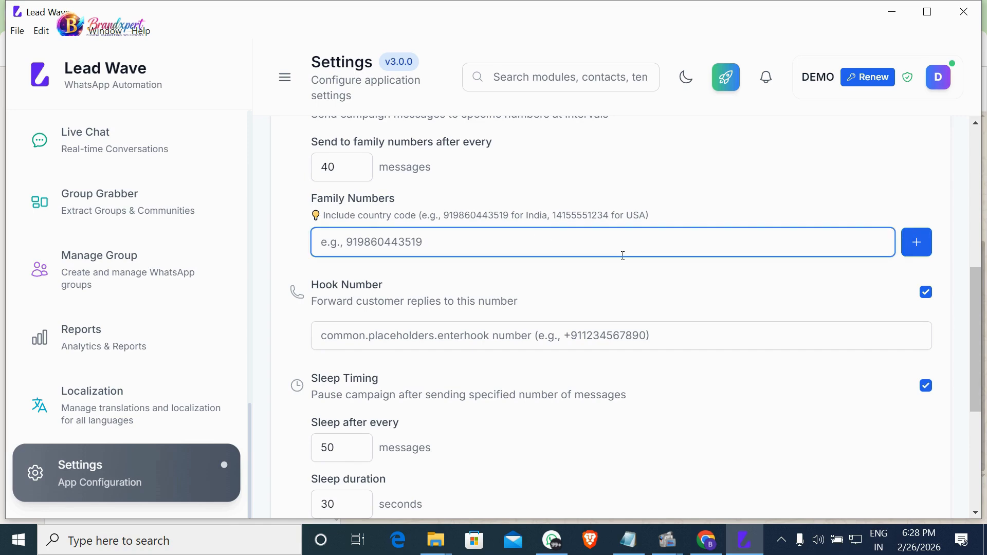
pyautogui.write('997')
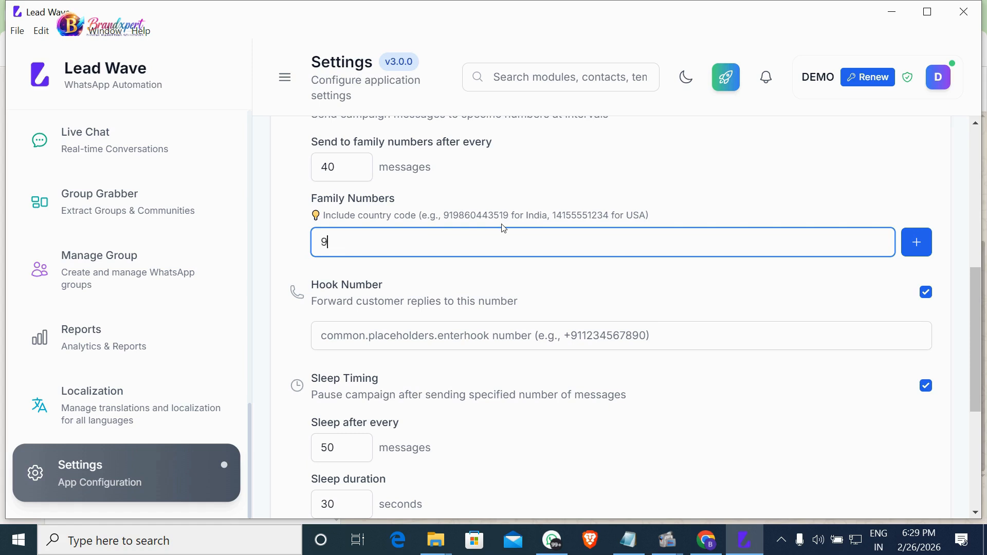
pyautogui.press('BackSpace')
pyautogui.press('BackSpace')
pyautogui.press('BackSpace')
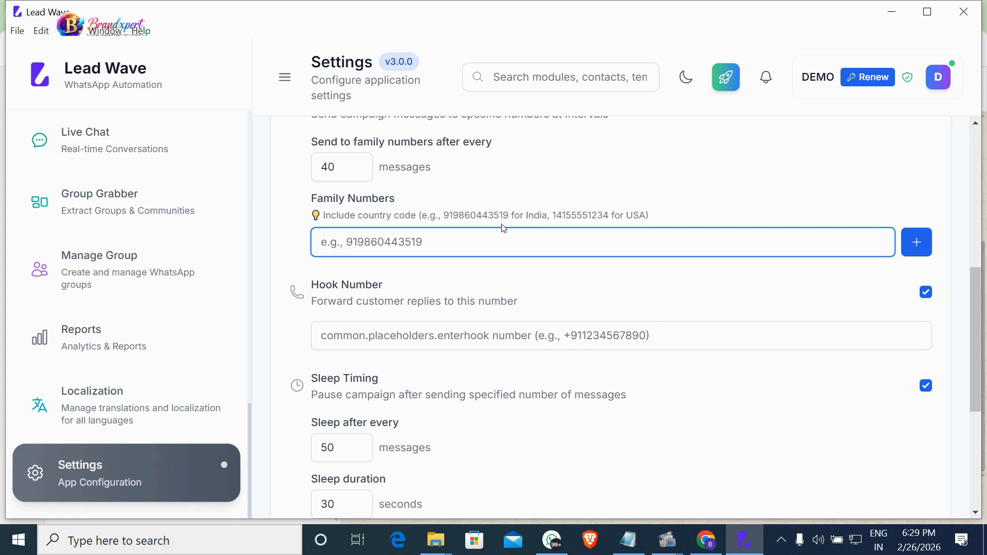
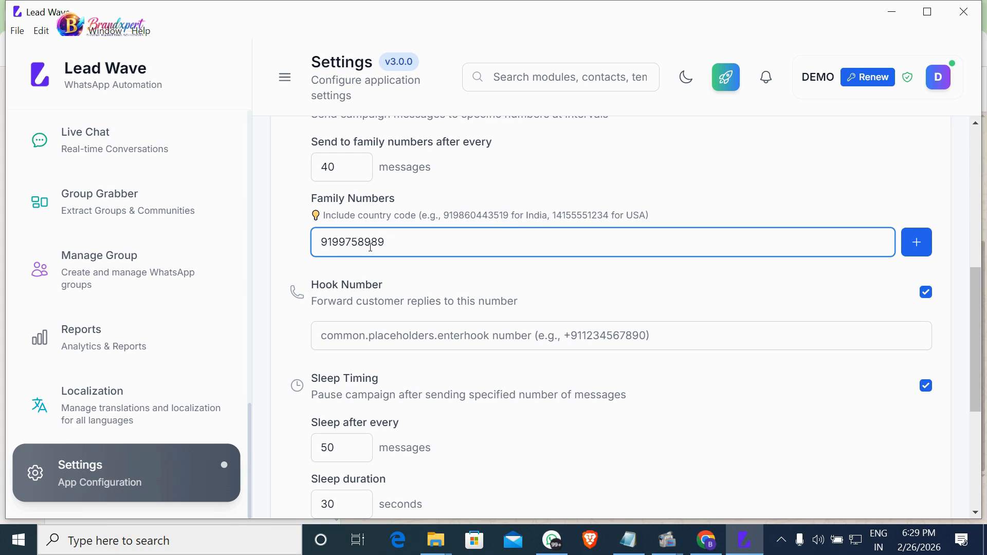
pyautogui.click(923, 253)
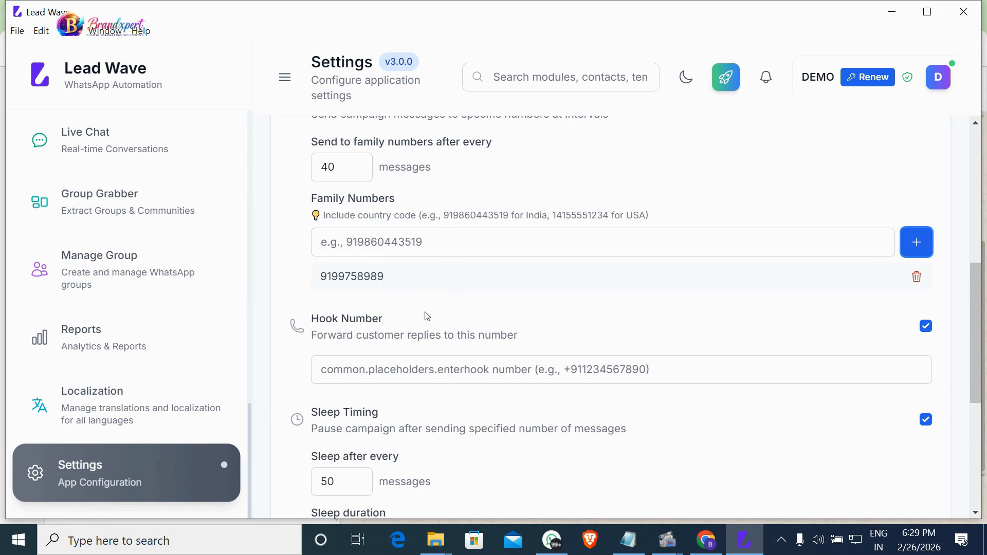
# Save the Bulk Messaging settings with family numbers every 40 messages and sleep 30 seconds after 50.
pyautogui.scroll(2, 411, 301)
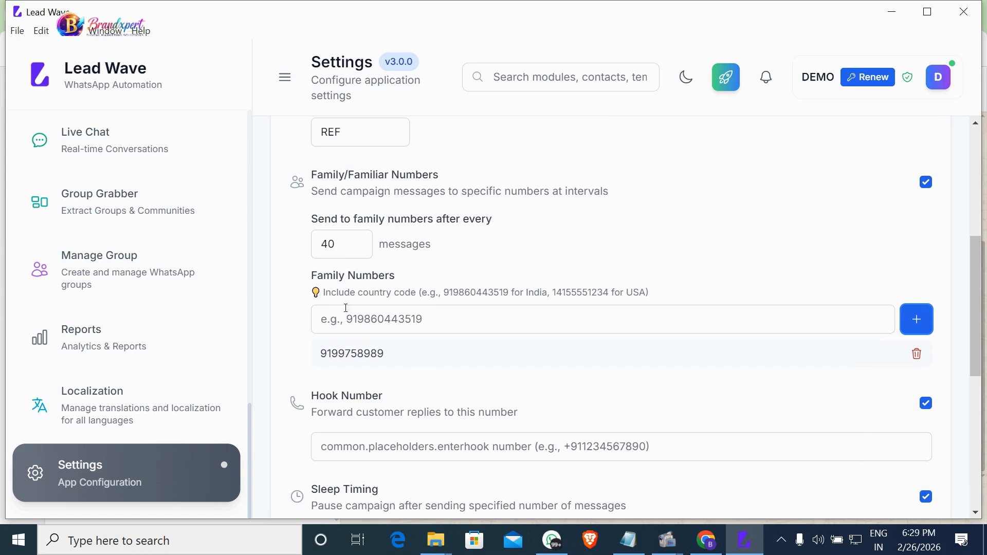
pyautogui.scroll(2, 334, 214)
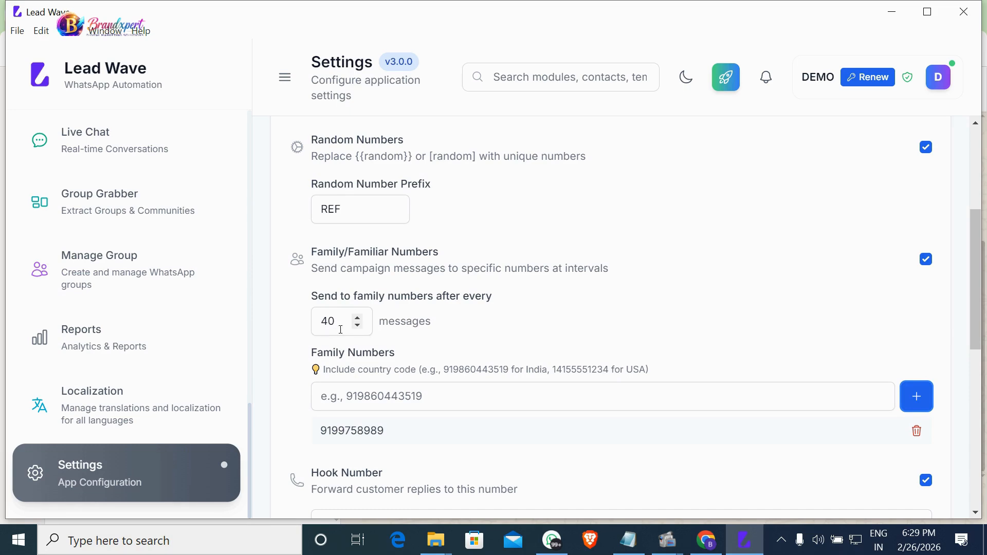
pyautogui.scroll(-9, 429, 378)
pyautogui.scroll(3, 430, 379)
pyautogui.scroll(1, 430, 375)
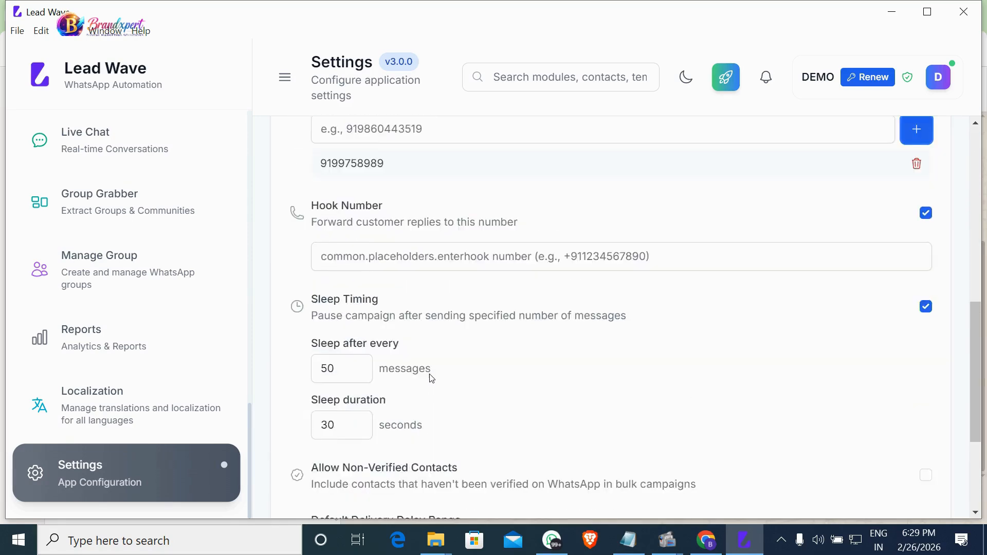
pyautogui.scroll(-4, 430, 375)
pyautogui.click(858, 467)
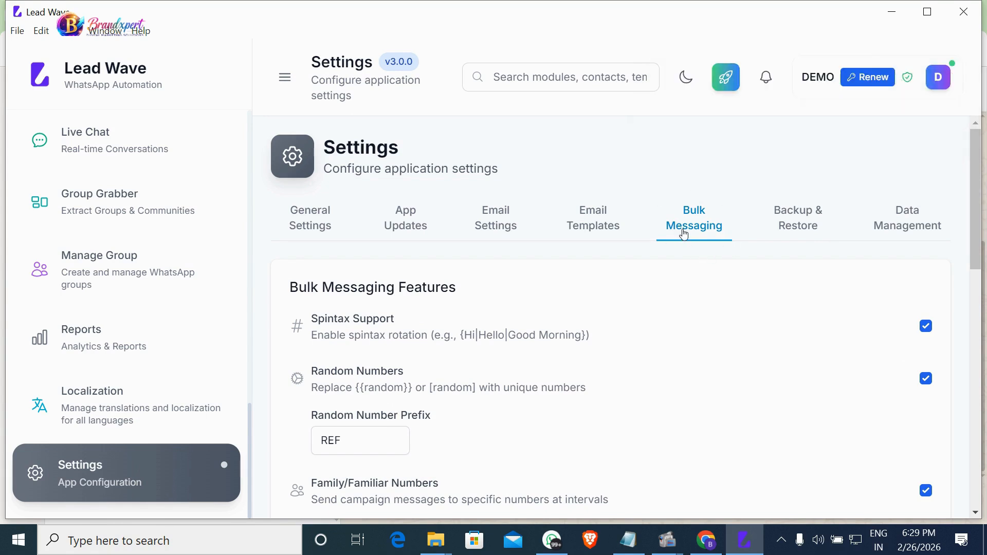
pyautogui.scroll(5, 206, 348)
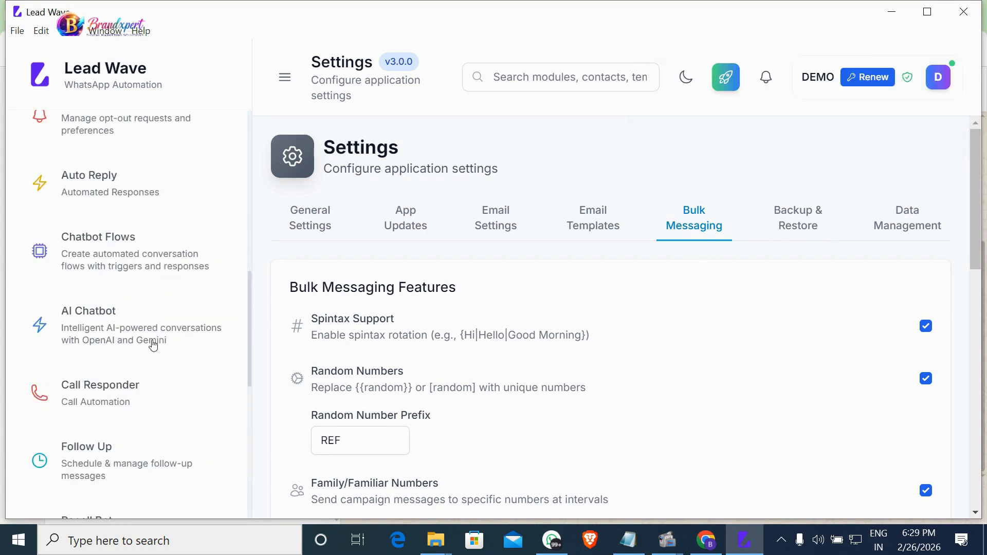